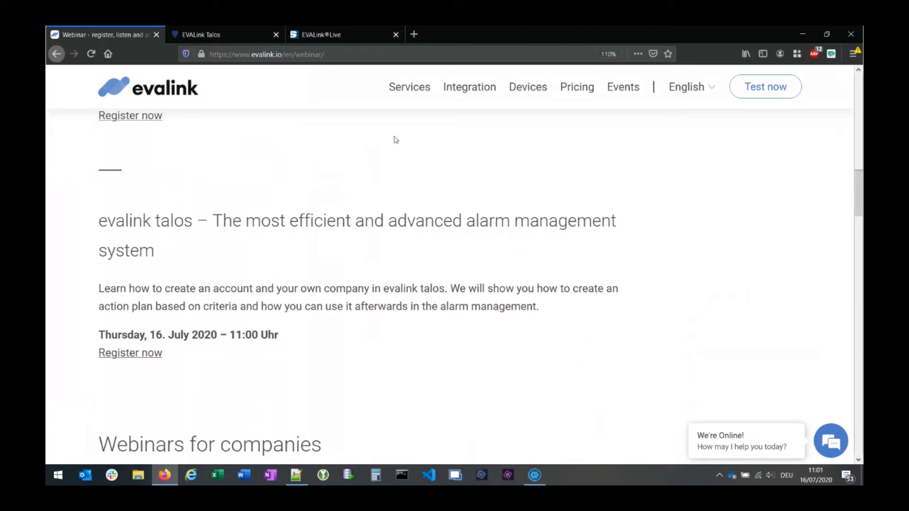
- Open the Talos Web sign-up form and show a TempMail temporary address beside it
{"action": "left_click", "coordinate": [219, 42]}
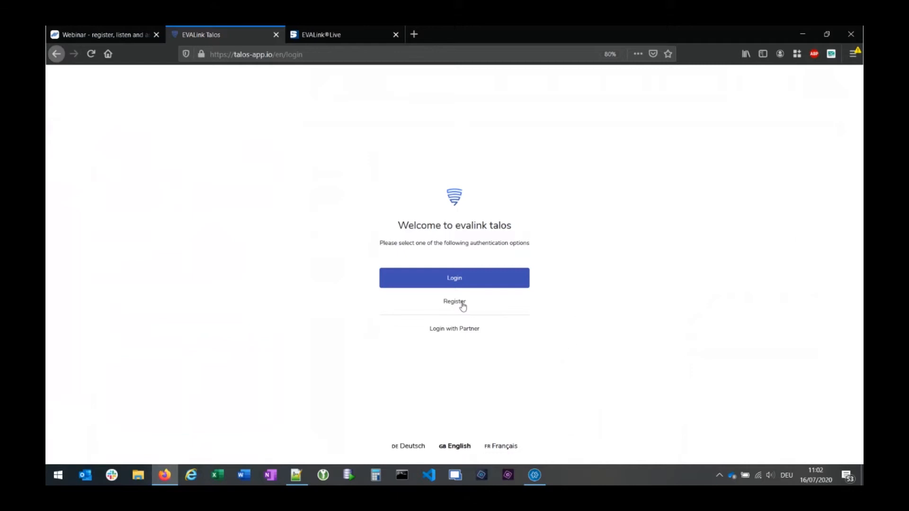
{"action": "left_click", "coordinate": [458, 308]}
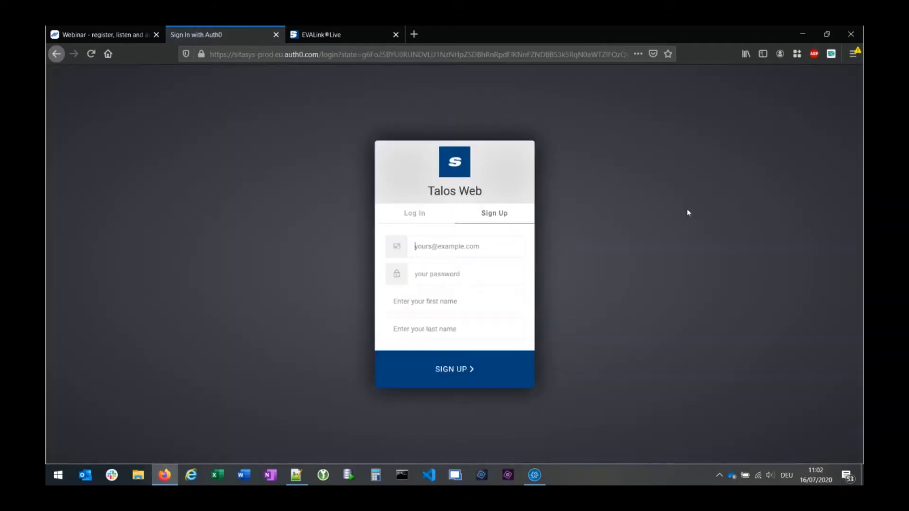
{"action": "left_click", "coordinate": [450, 238]}
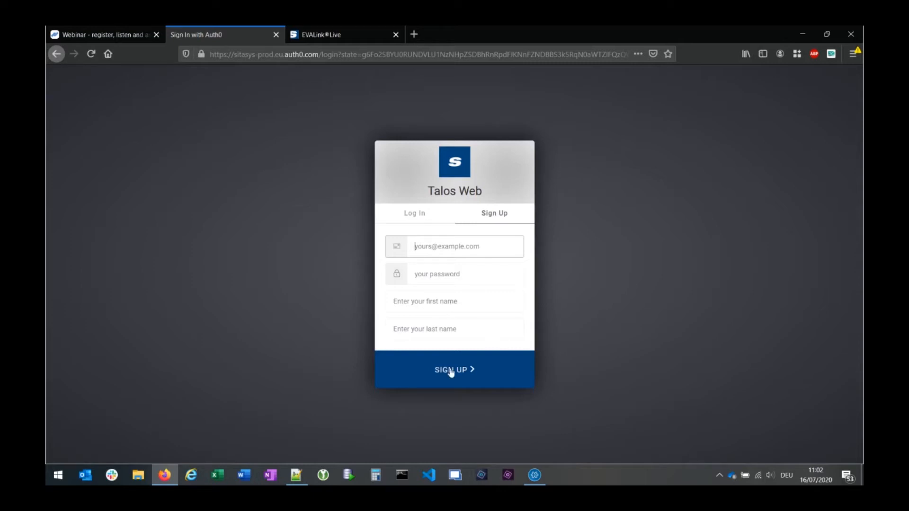
{"action": "left_click", "coordinate": [831, 53]}
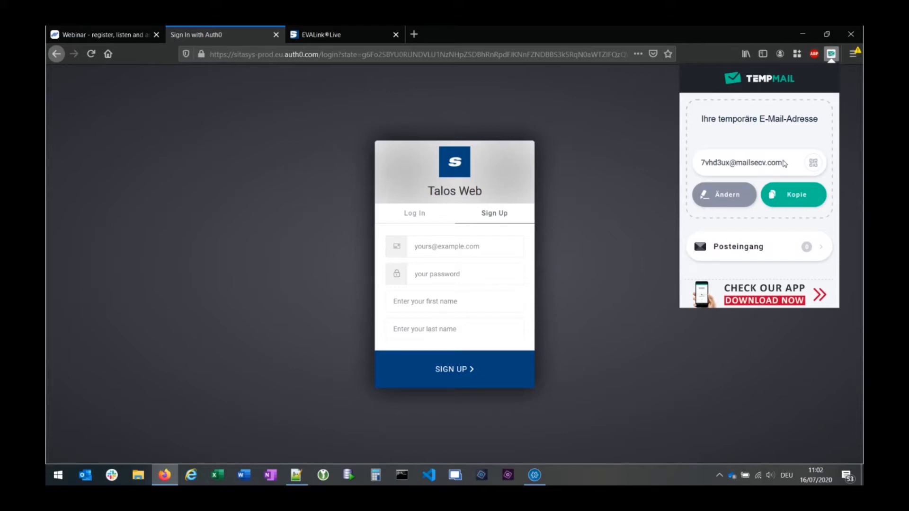
- Register with the copied temporary e-mail, a password, and the user's first and last name
{"action": "left_click_drag", "start_coordinate": [784, 163], "coordinate": [683, 165]}
{"action": "key", "text": "ctrl+c"}
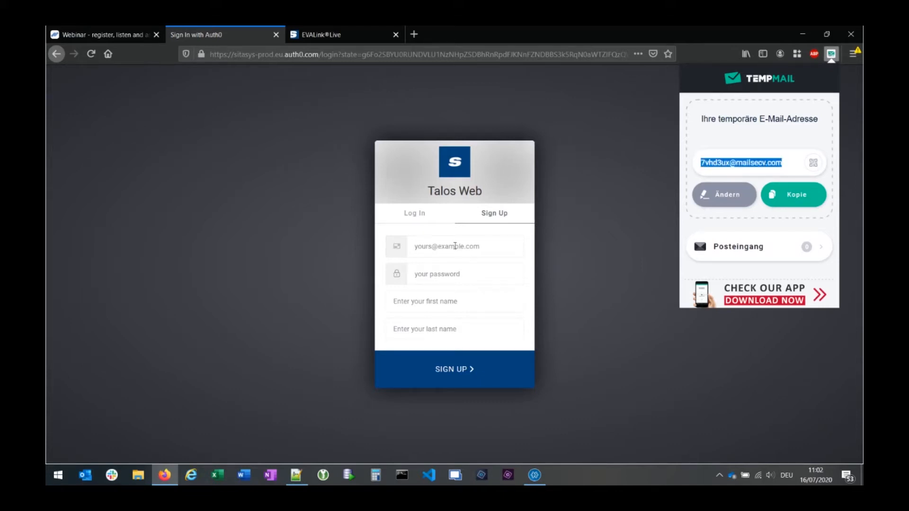
{"action": "left_click", "coordinate": [427, 246]}
{"action": "key", "text": "ctrl+v"}
{"action": "left_click", "coordinate": [428, 277]}
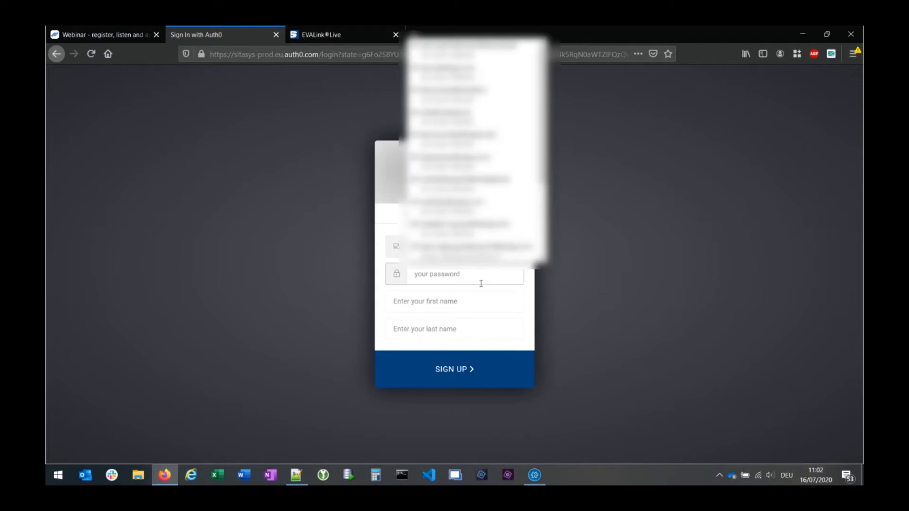
{"action": "type", "text": "•••••••••"}
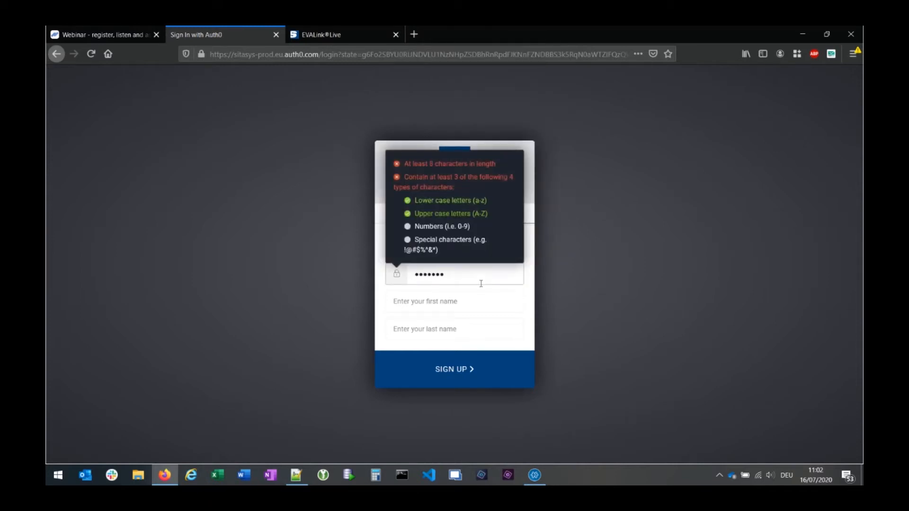
{"action": "type", "text": "••"}
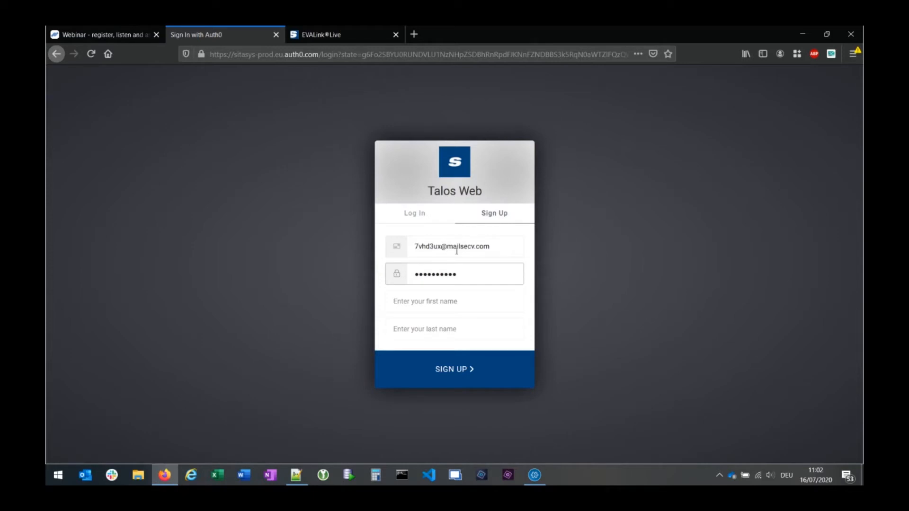
{"action": "left_click", "coordinate": [431, 301]}
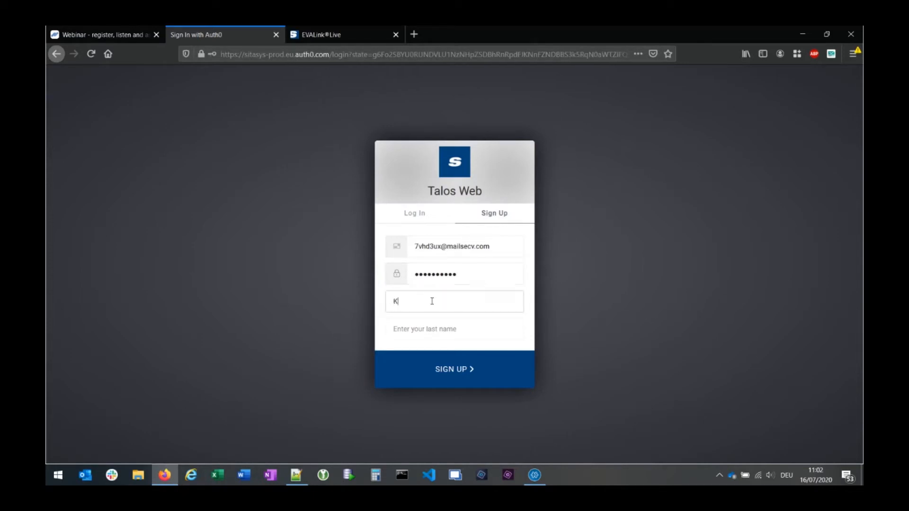
{"action": "key", "text": "Tab"}
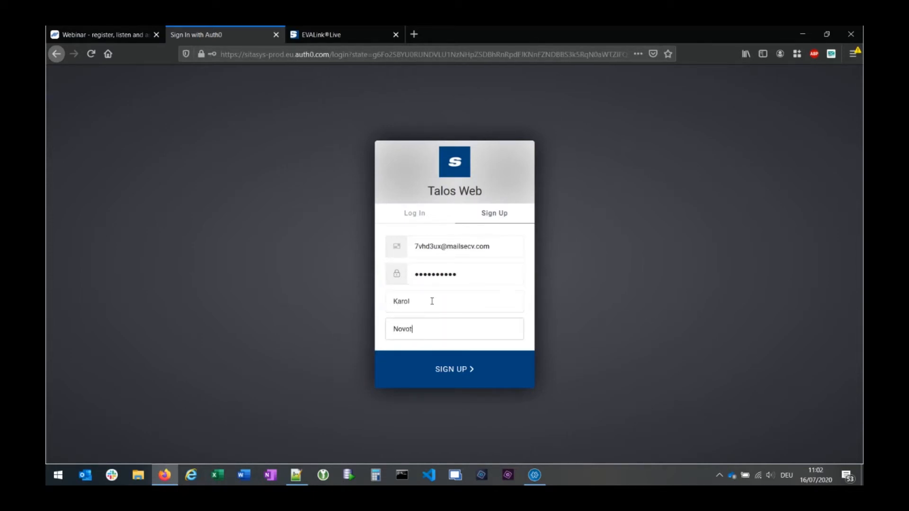
{"action": "left_click", "coordinate": [456, 369]}
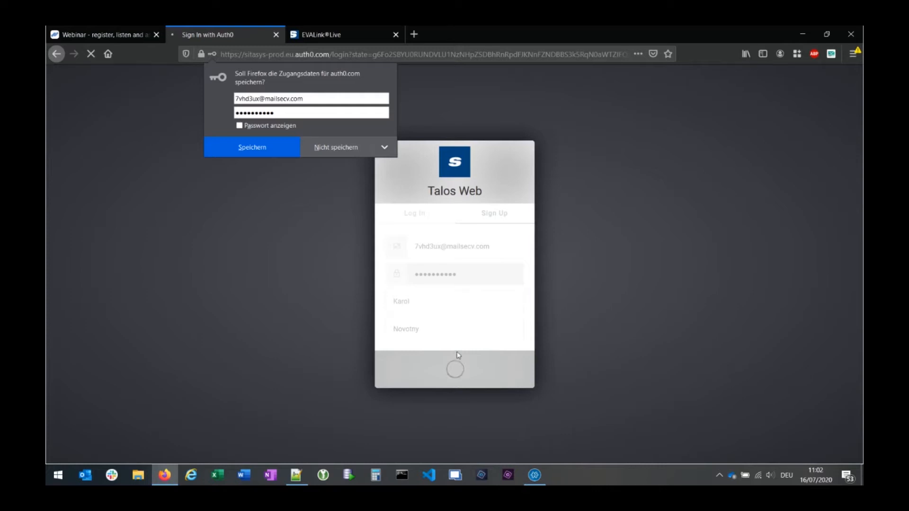
- Decline the browser password save and open the Verify your email message in the TempMail inbox
{"action": "left_click", "coordinate": [336, 151]}
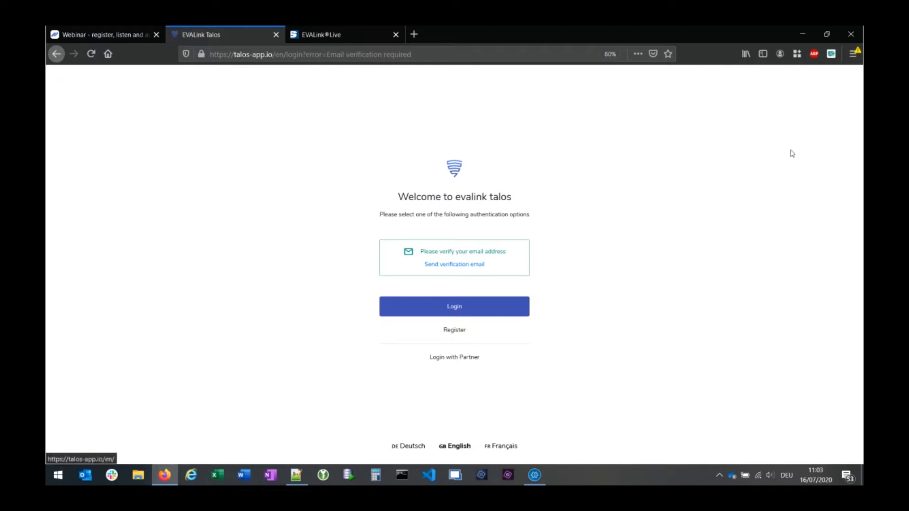
{"action": "left_click", "coordinate": [831, 53]}
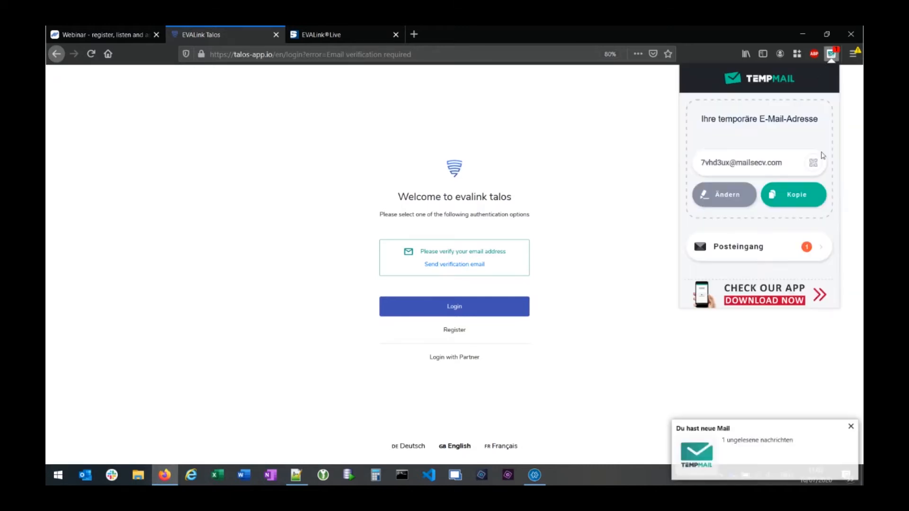
{"action": "left_click", "coordinate": [756, 446]}
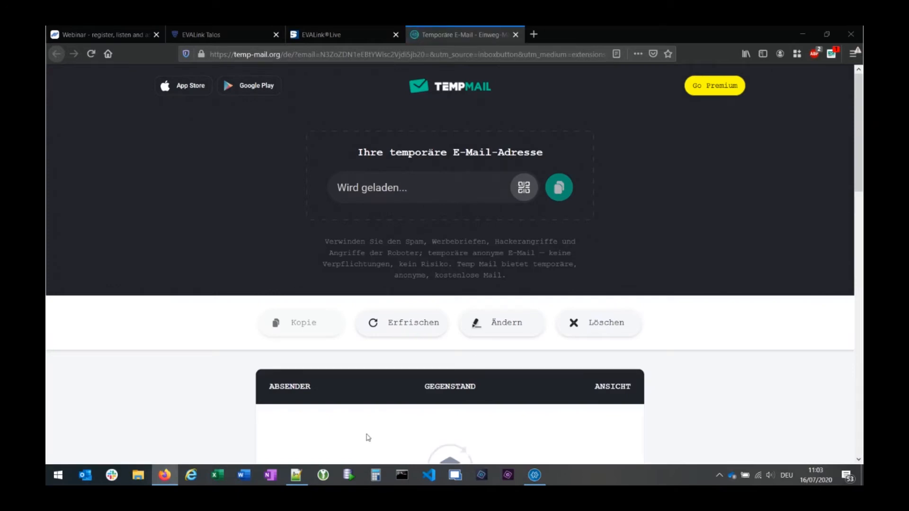
{"action": "left_click", "coordinate": [452, 423]}
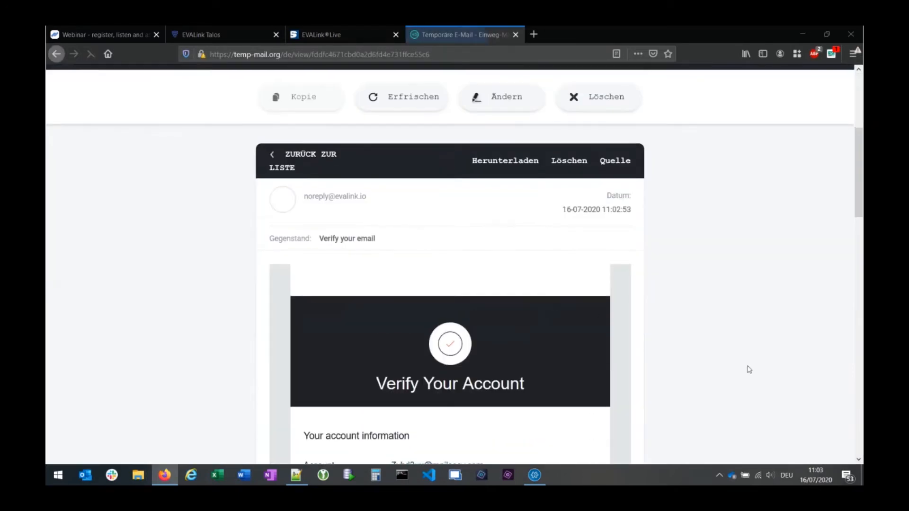
- Follow the message's verify link to confirm the new account's e-mail
{"action": "scroll", "coordinate": [749, 369], "scroll_direction": "down", "scroll_amount": 3}
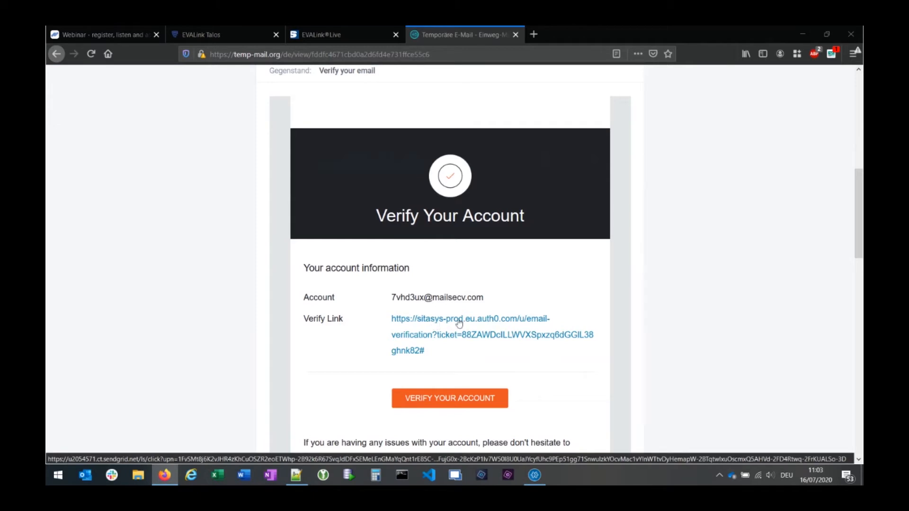
{"action": "right_click", "coordinate": [443, 321]}
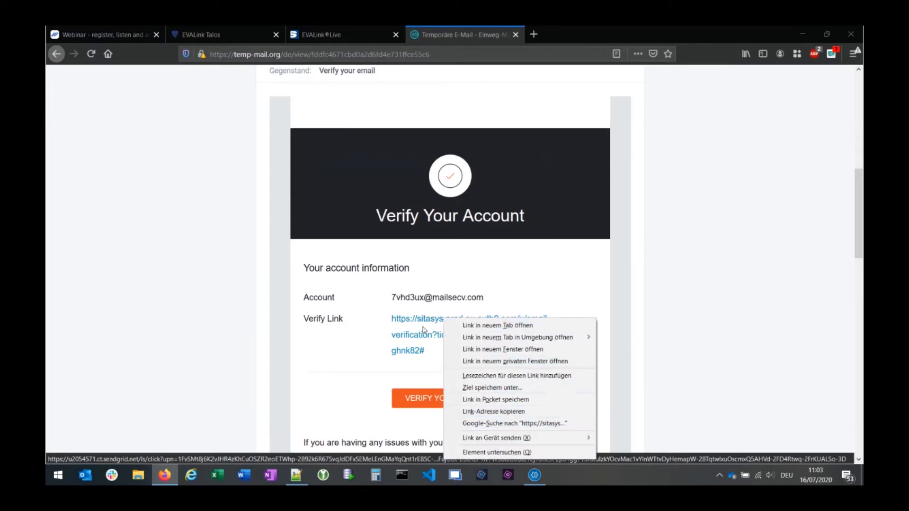
{"action": "left_click", "coordinate": [425, 328]}
{"action": "left_click", "coordinate": [427, 326]}
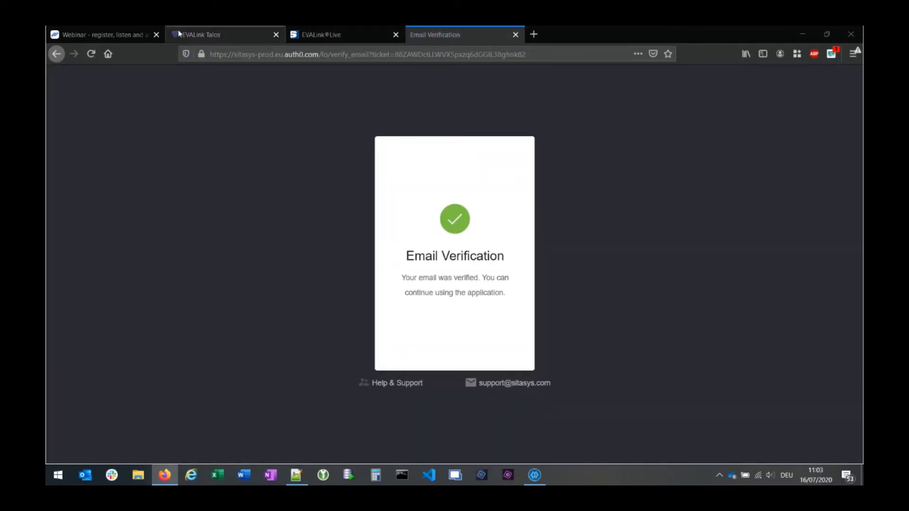
- Reload the Talos login page, dismiss the resend-verification form, and log in with the verified account
{"action": "left_click", "coordinate": [220, 35]}
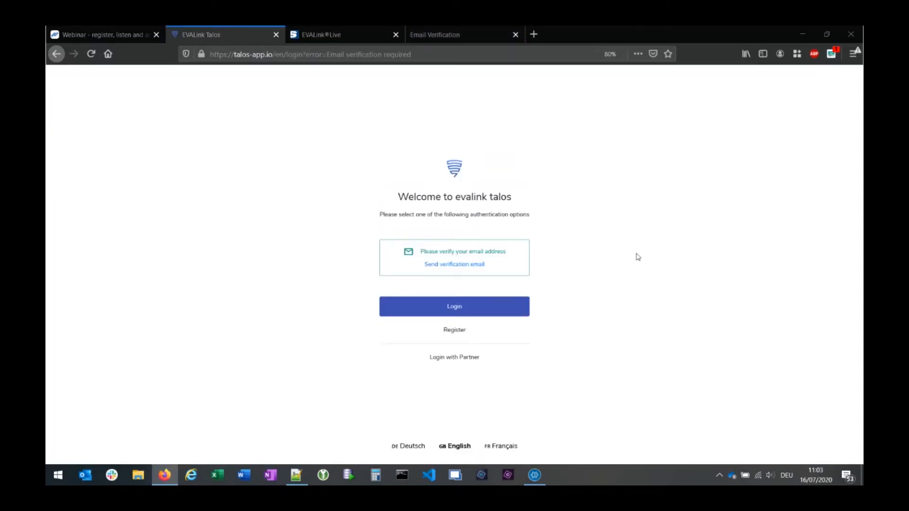
{"action": "key", "text": "F5"}
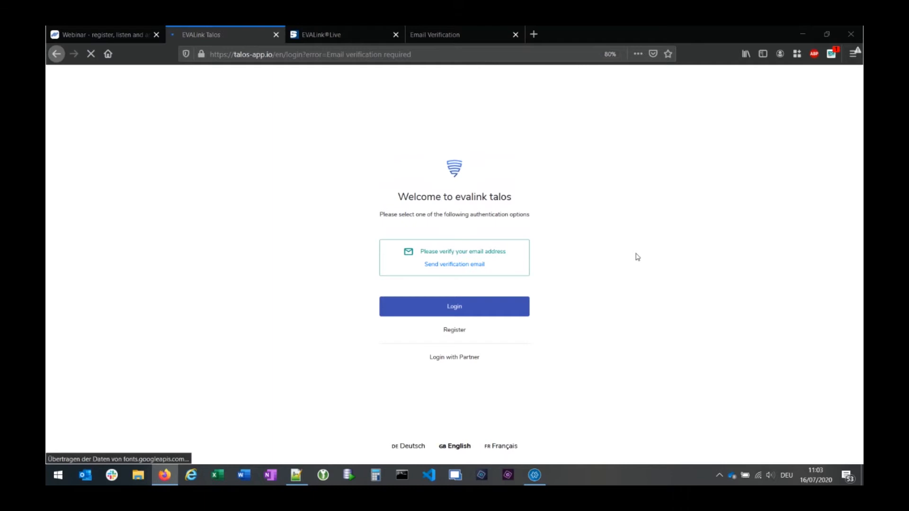
{"action": "left_click", "coordinate": [451, 267]}
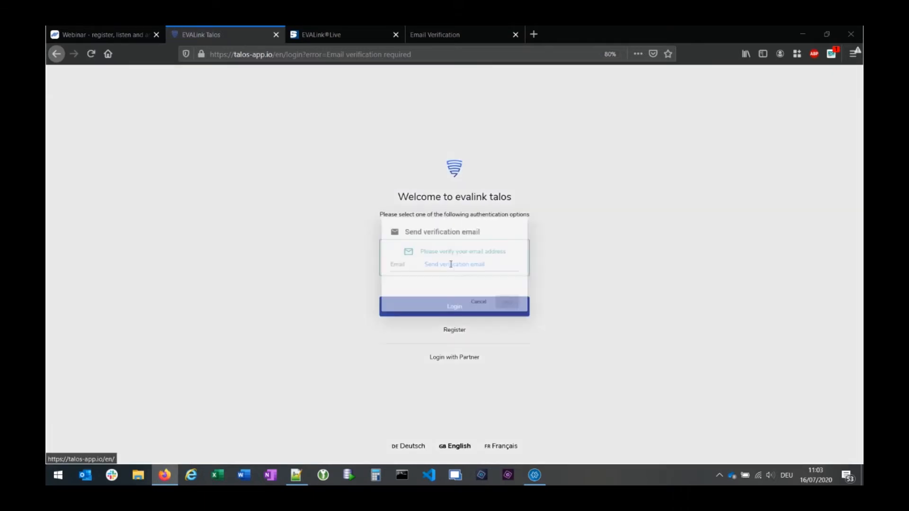
{"action": "left_click", "coordinate": [480, 308]}
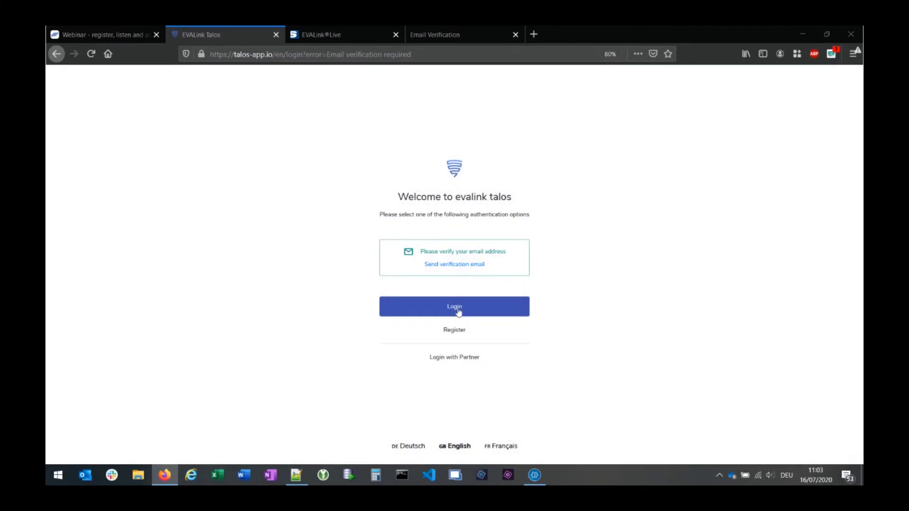
{"action": "left_click", "coordinate": [450, 310]}
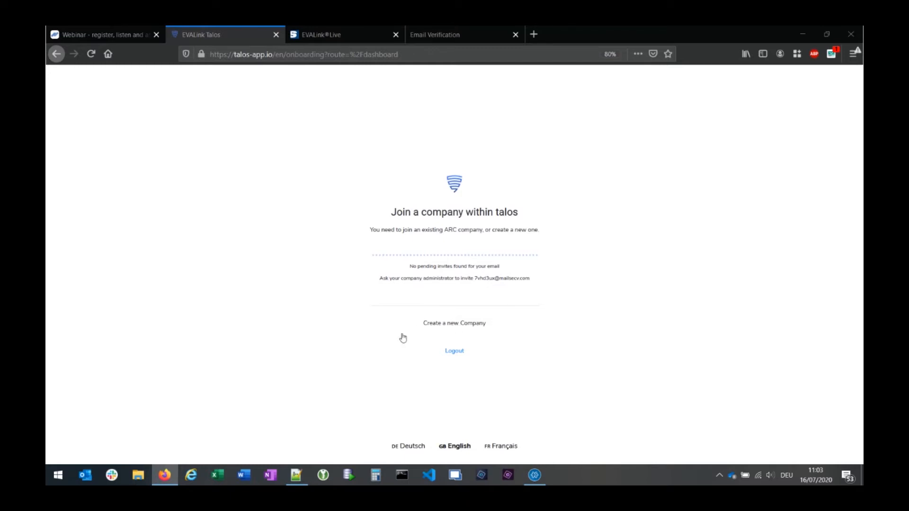
- Create a new company named 'Webinar and Partners'
{"action": "left_click", "coordinate": [456, 326]}
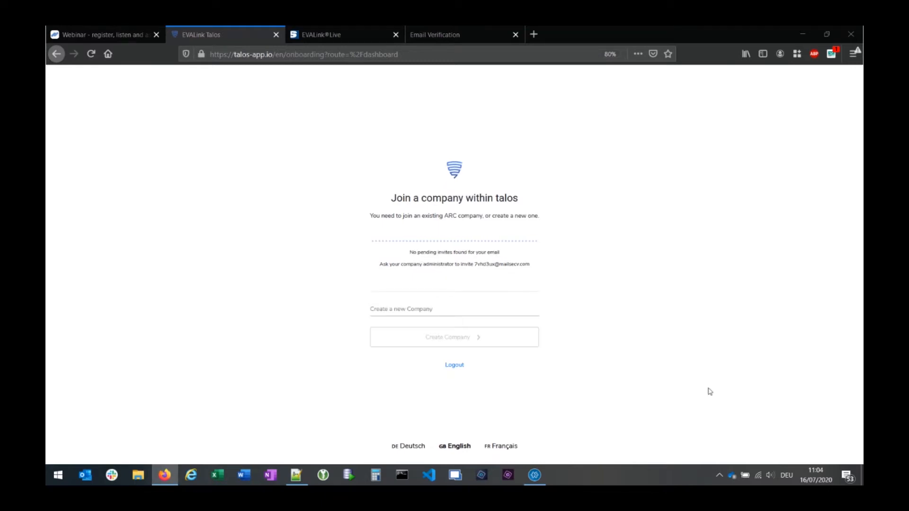
{"action": "left_click", "coordinate": [417, 308]}
{"action": "type", "text": "Webinar and Partners"}
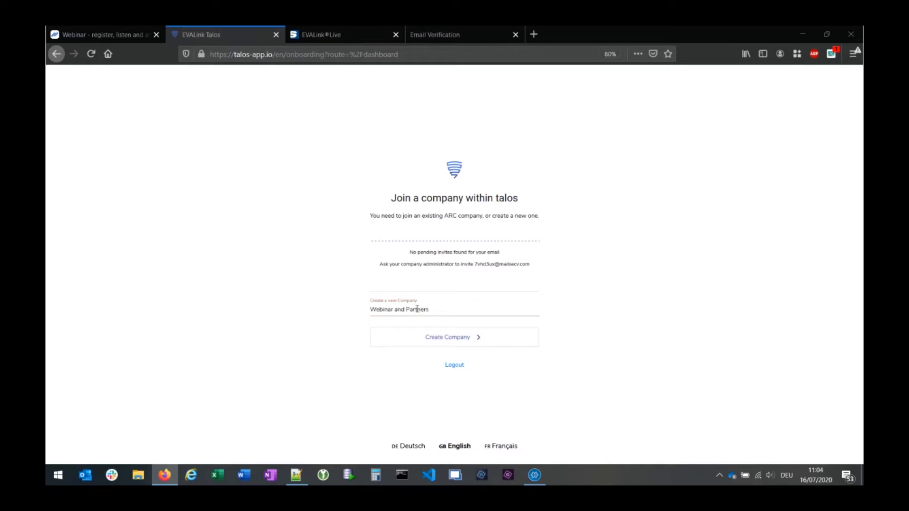
{"action": "left_click", "coordinate": [459, 341]}
{"action": "left_click", "coordinate": [451, 341]}
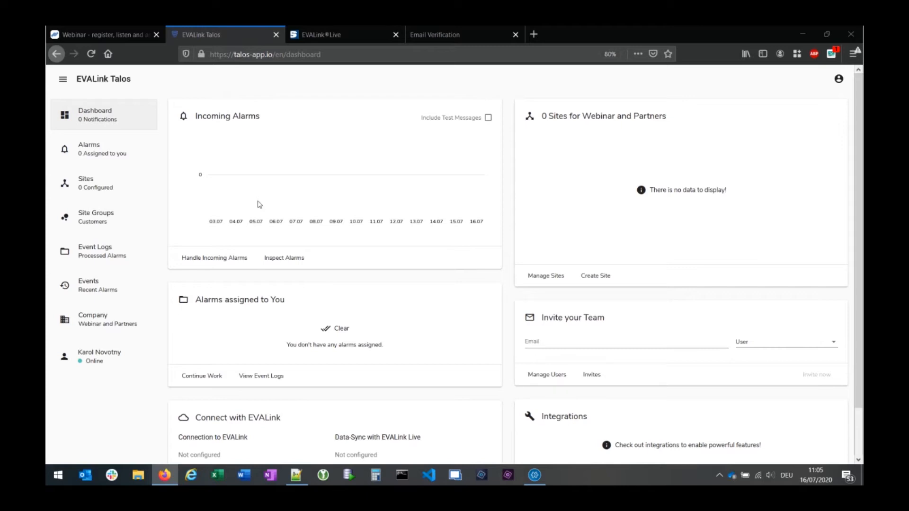
- Review the Alarms overview, then go to the empty Sites page
{"action": "left_click", "coordinate": [97, 152]}
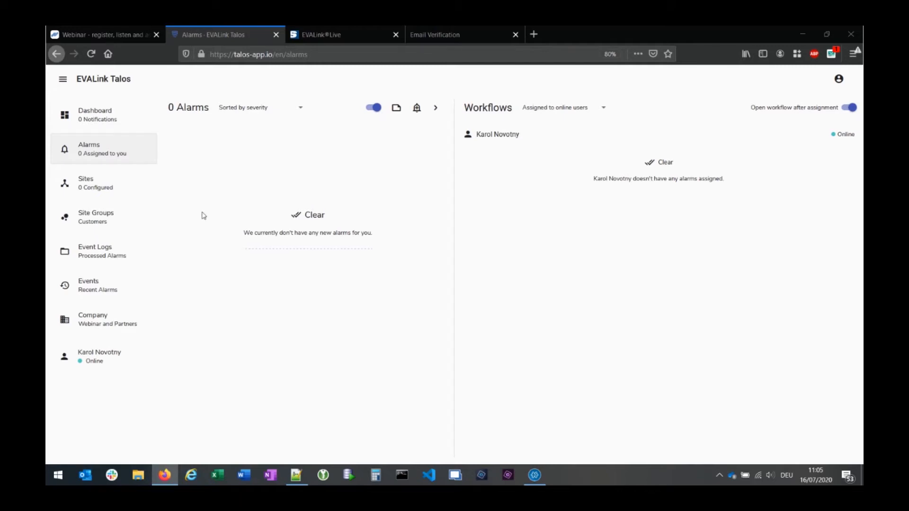
{"action": "left_click", "coordinate": [103, 187]}
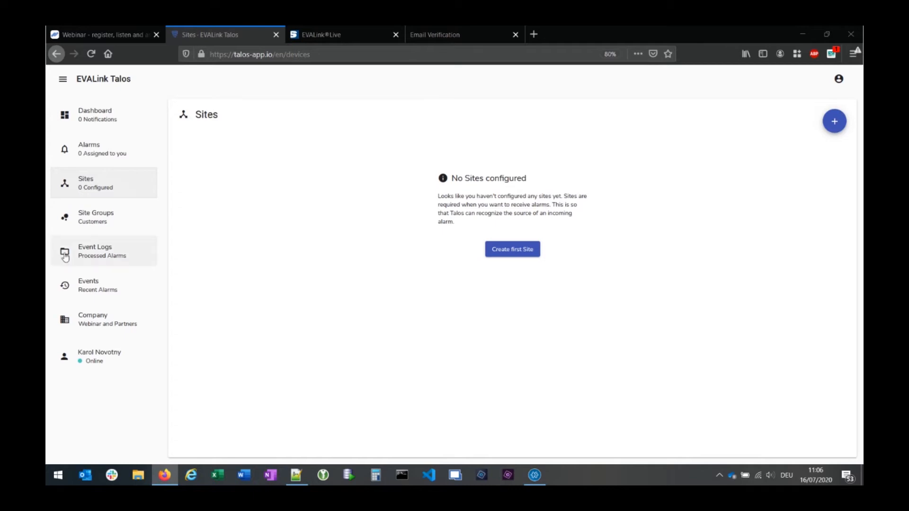
- Check the empty Site Groups page, then open the empty Event Logs list
{"action": "left_click", "coordinate": [96, 219]}
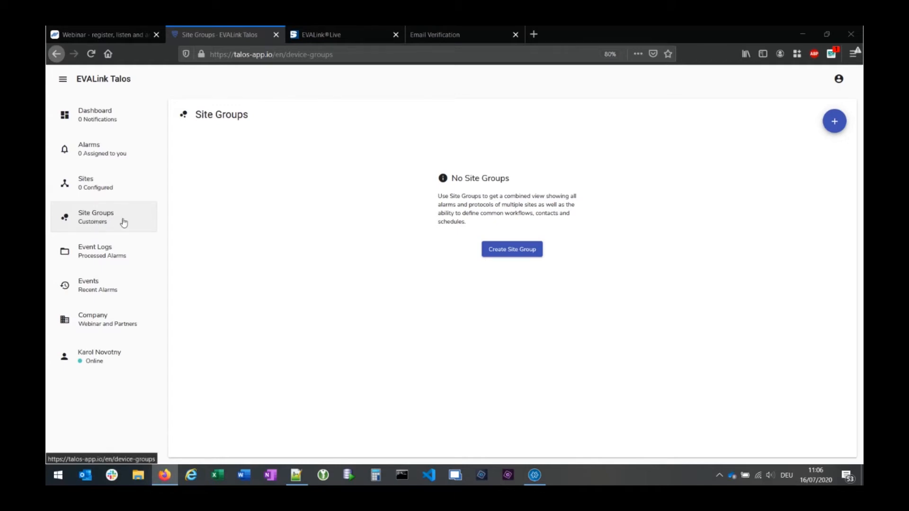
{"action": "left_click", "coordinate": [111, 256]}
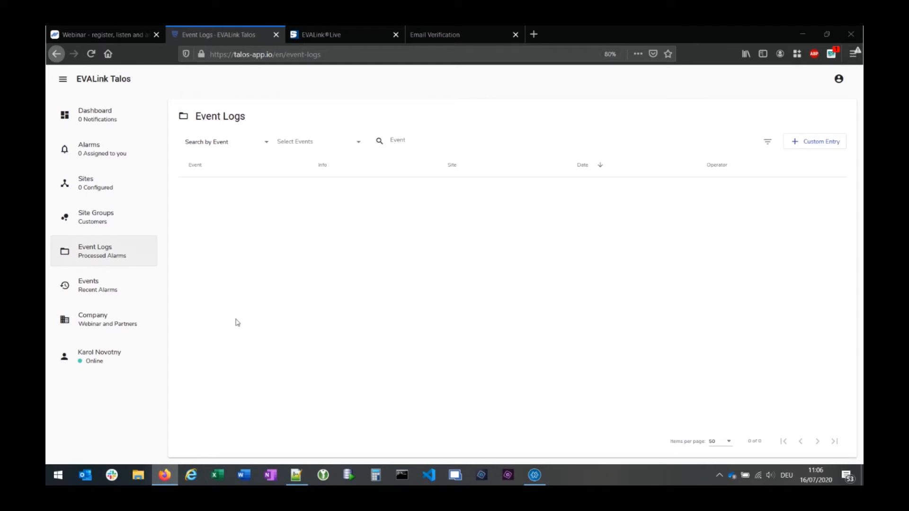
- Visit the Events page, then open Company administration showing no Global Workflows
{"action": "left_click", "coordinate": [95, 291]}
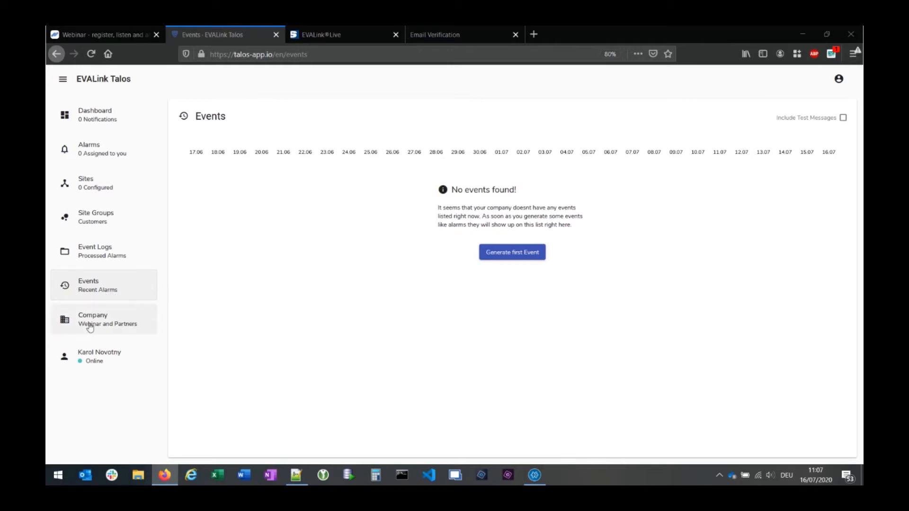
{"action": "left_click", "coordinate": [135, 322]}
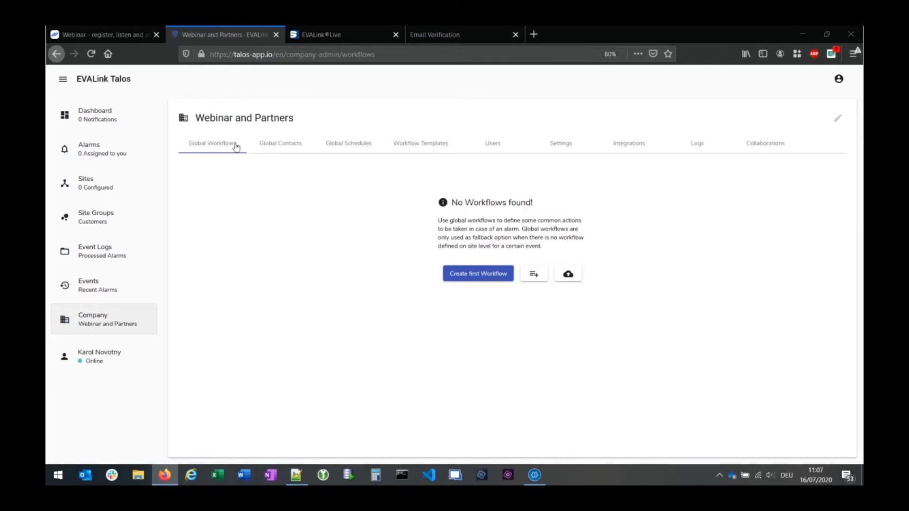
- Review the Users list and pending invites, cancel the member invite, and open company Settings
{"action": "left_click", "coordinate": [493, 148]}
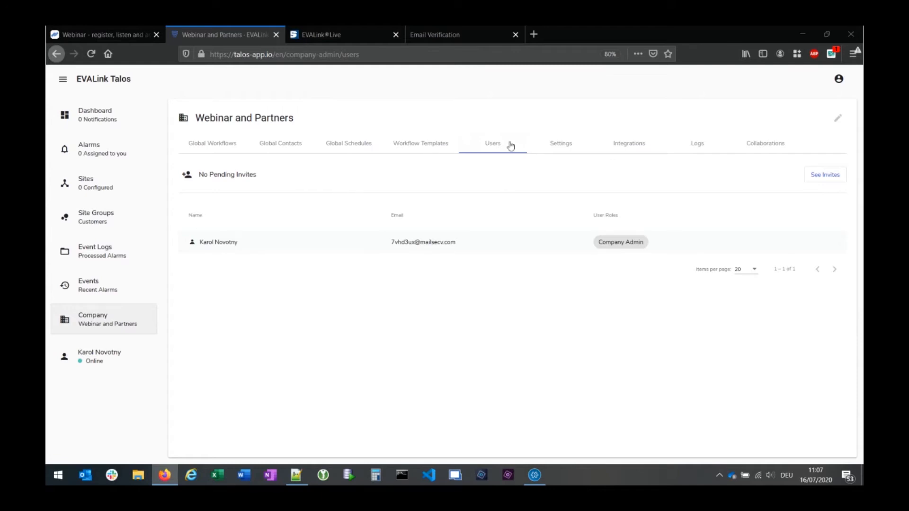
{"action": "left_click", "coordinate": [815, 174]}
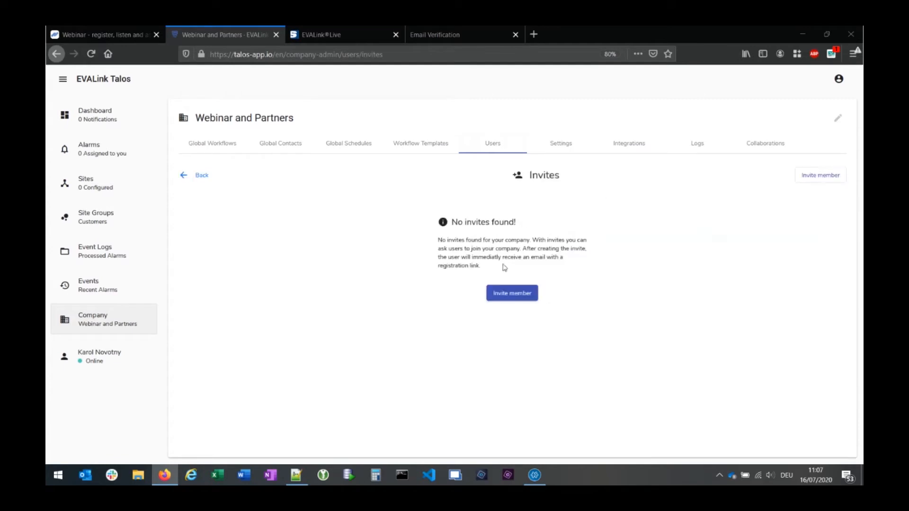
{"action": "left_click", "coordinate": [512, 294]}
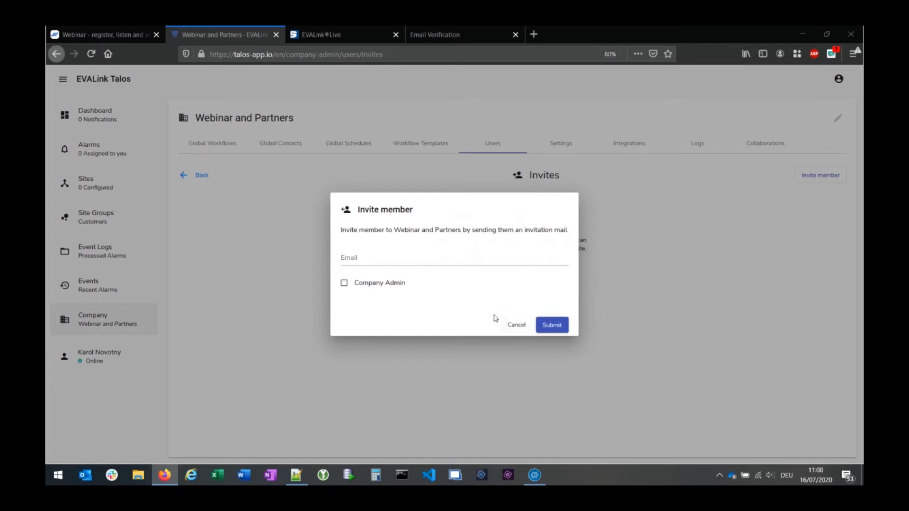
{"action": "left_click", "coordinate": [514, 326]}
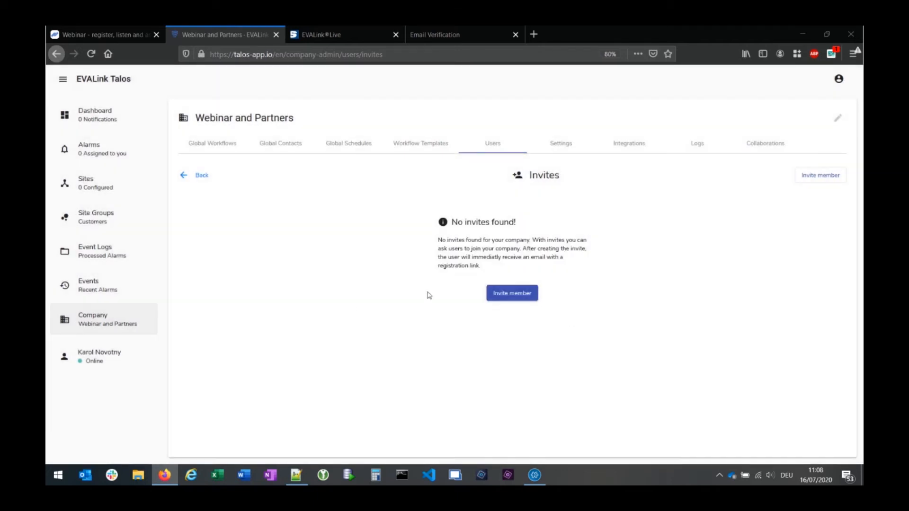
{"action": "left_click", "coordinate": [560, 151]}
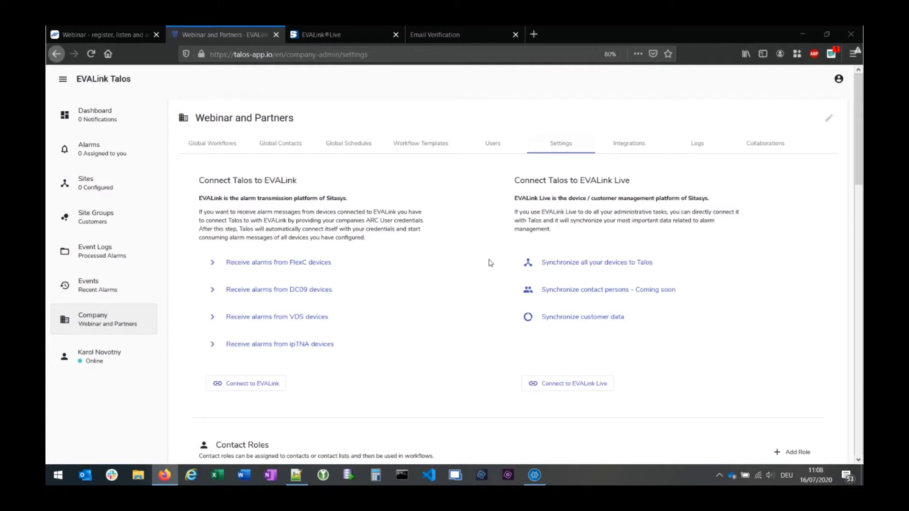
- Go to the Integrations tab listing webhooks, Twilio, Slack and SMS receiver options
{"action": "scroll", "coordinate": [561, 295], "scroll_direction": "down", "scroll_amount": 1}
{"action": "scroll", "coordinate": [561, 298], "scroll_direction": "down", "scroll_amount": 2}
{"action": "scroll", "coordinate": [563, 301], "scroll_direction": "up", "scroll_amount": 3}
{"action": "left_click", "coordinate": [635, 142]}
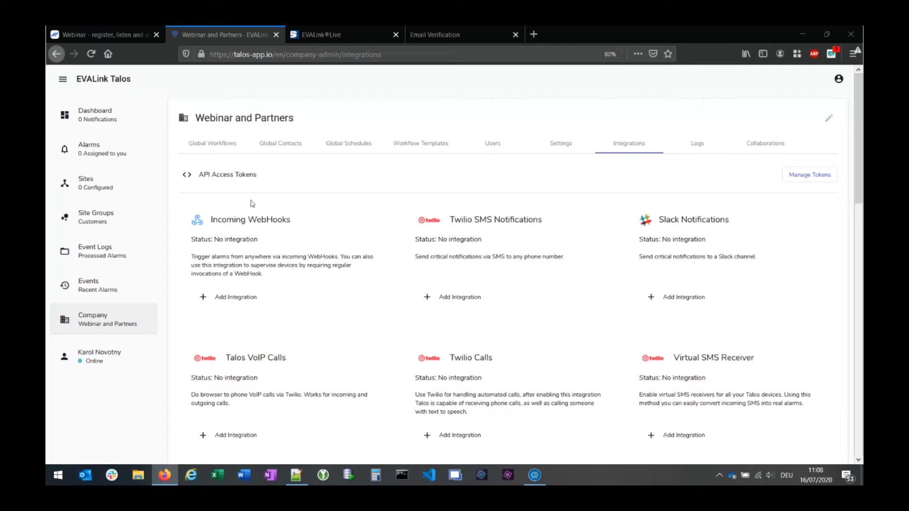
- Browse the Integrations cards, including Twilio SMS Notifications and Twilio Calls, then go back to the Dashboard
{"action": "scroll", "coordinate": [591, 286], "scroll_direction": "down", "scroll_amount": 2}
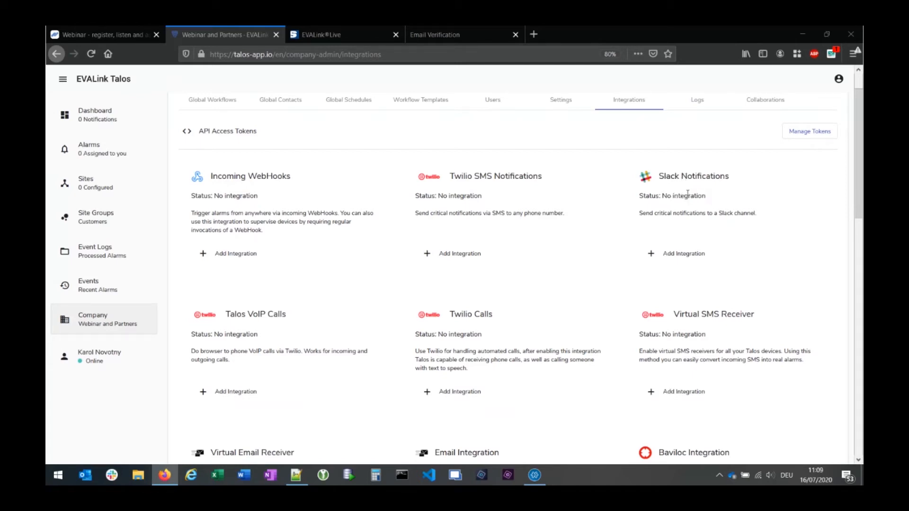
{"action": "scroll", "coordinate": [246, 189], "scroll_direction": "down", "scroll_amount": 3}
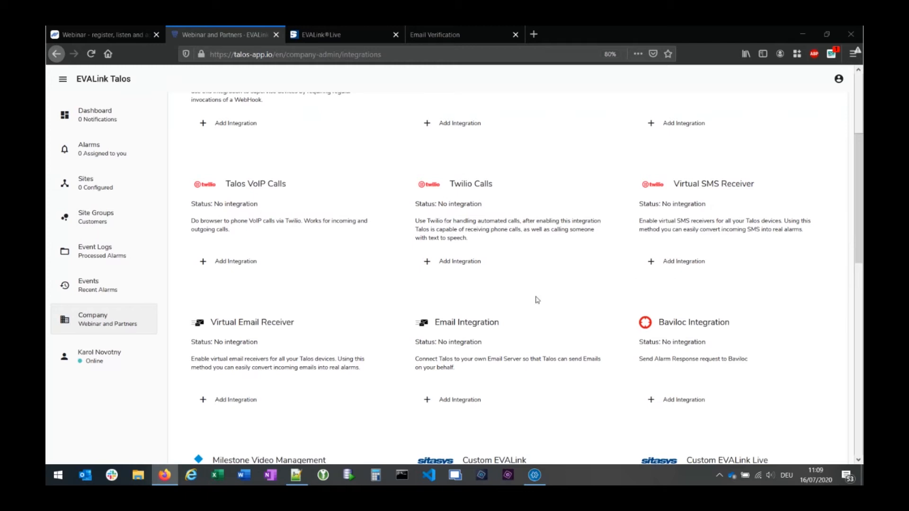
{"action": "scroll", "coordinate": [519, 303], "scroll_direction": "down", "scroll_amount": 1}
{"action": "scroll", "coordinate": [519, 301], "scroll_direction": "up", "scroll_amount": 5}
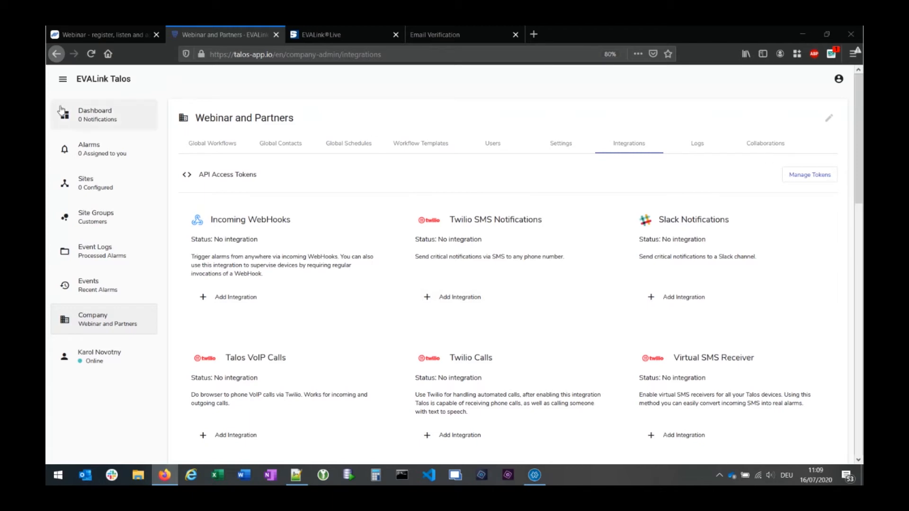
{"action": "left_click", "coordinate": [94, 114]}
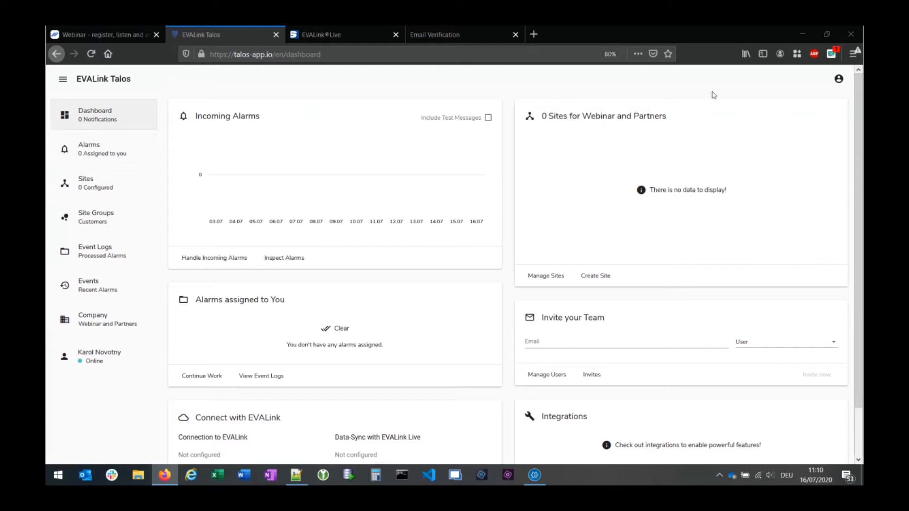
{"action": "left_click", "coordinate": [838, 79]}
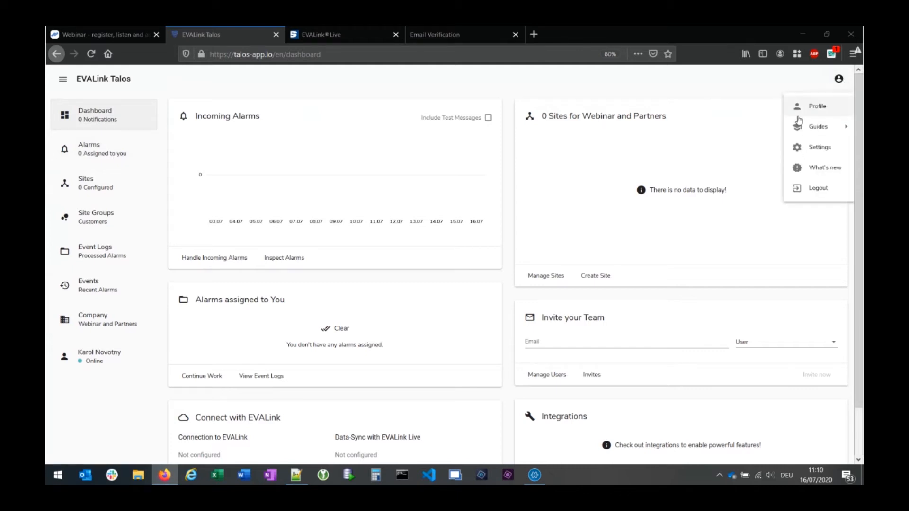
{"action": "mouse_move", "coordinate": [814, 127]}
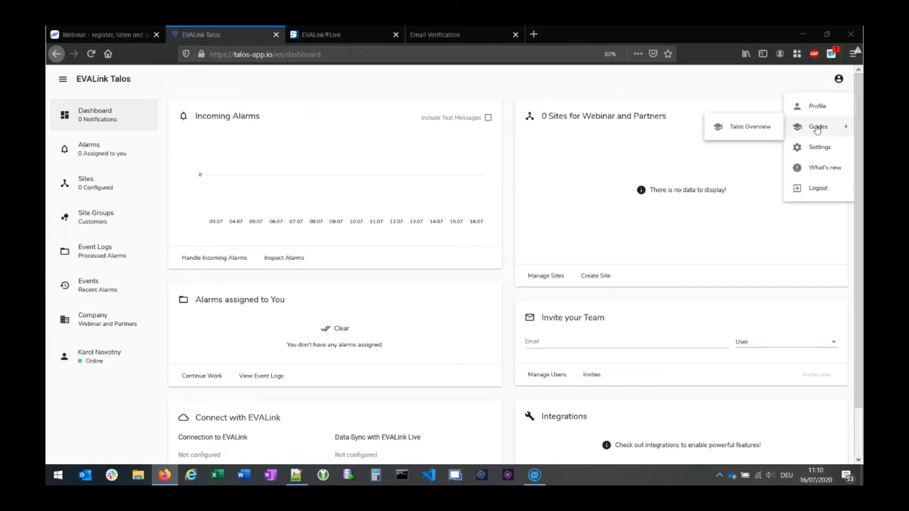
{"action": "left_click", "coordinate": [752, 128]}
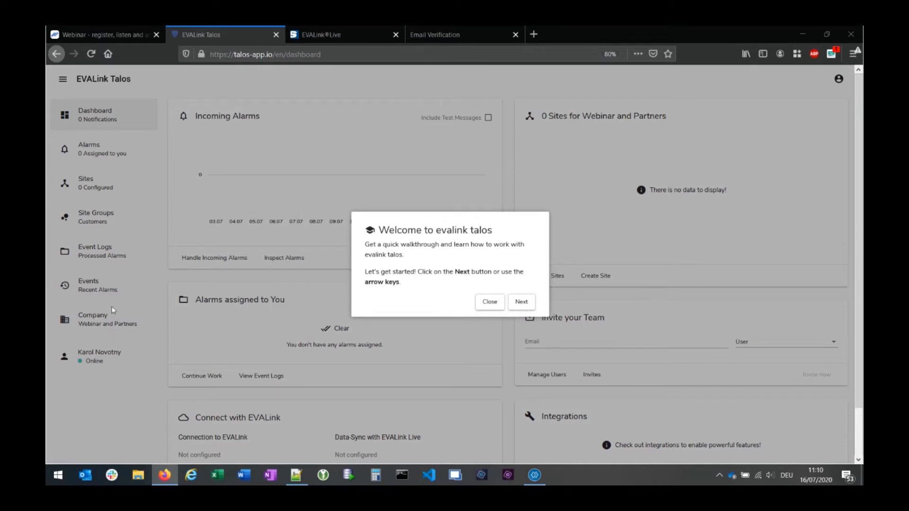
{"action": "left_click", "coordinate": [524, 303]}
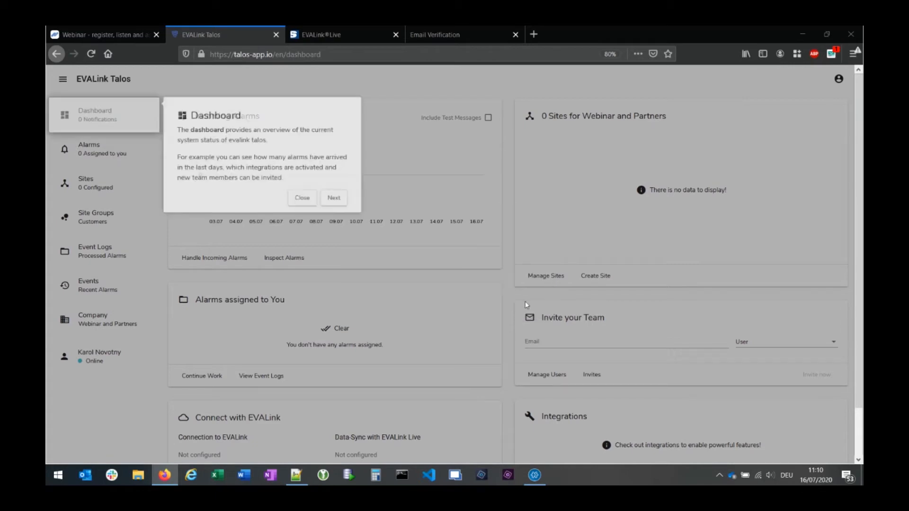
{"action": "left_click", "coordinate": [339, 199]}
{"action": "left_click", "coordinate": [341, 233]}
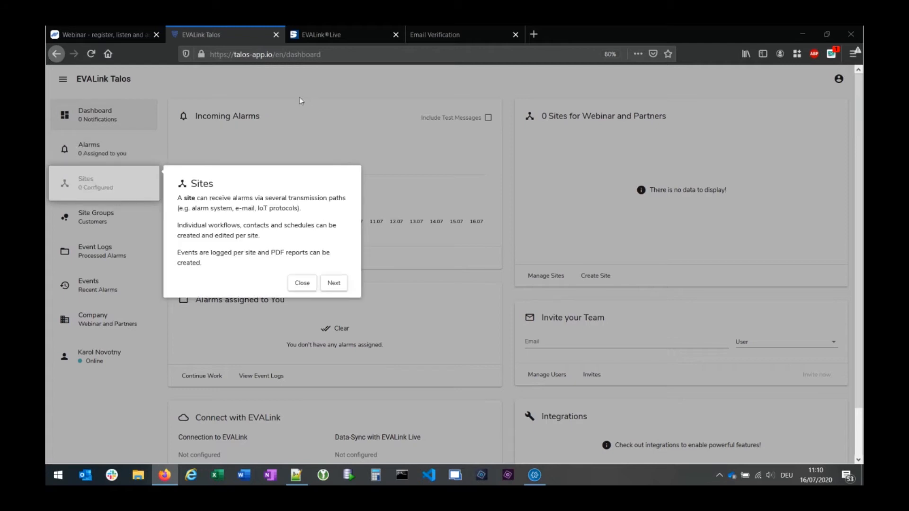
{"action": "left_click", "coordinate": [325, 90]}
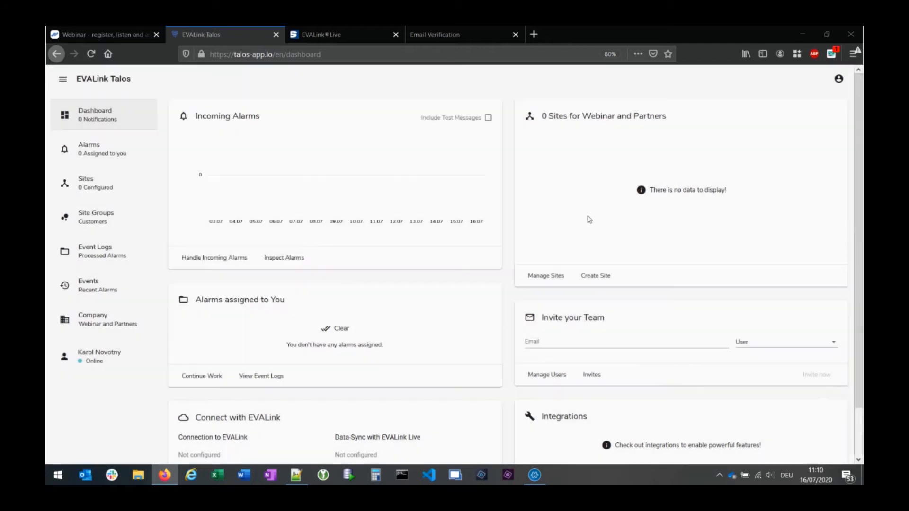
{"action": "left_click", "coordinate": [833, 79]}
{"action": "mouse_move", "coordinate": [813, 127]}
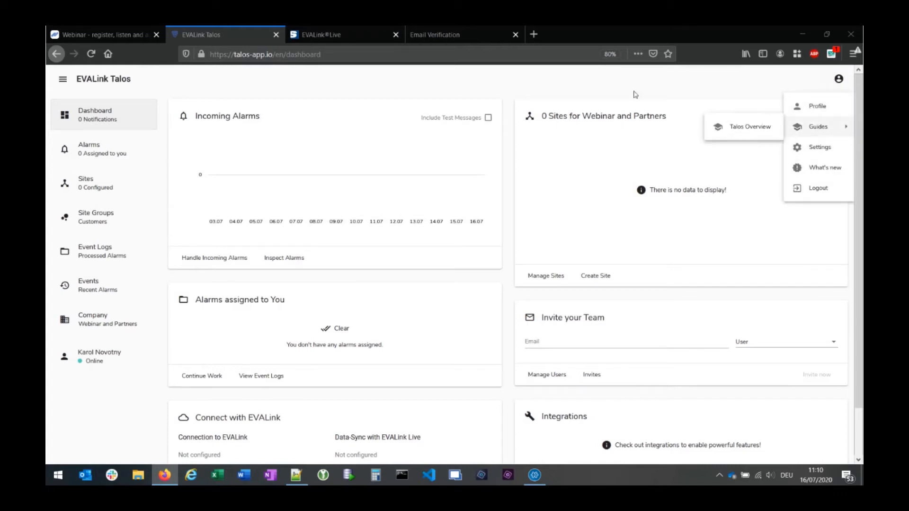
{"action": "left_click", "coordinate": [649, 80]}
- View your profile page, then open personal settings showing the Audio volume levels
{"action": "left_click", "coordinate": [838, 79]}
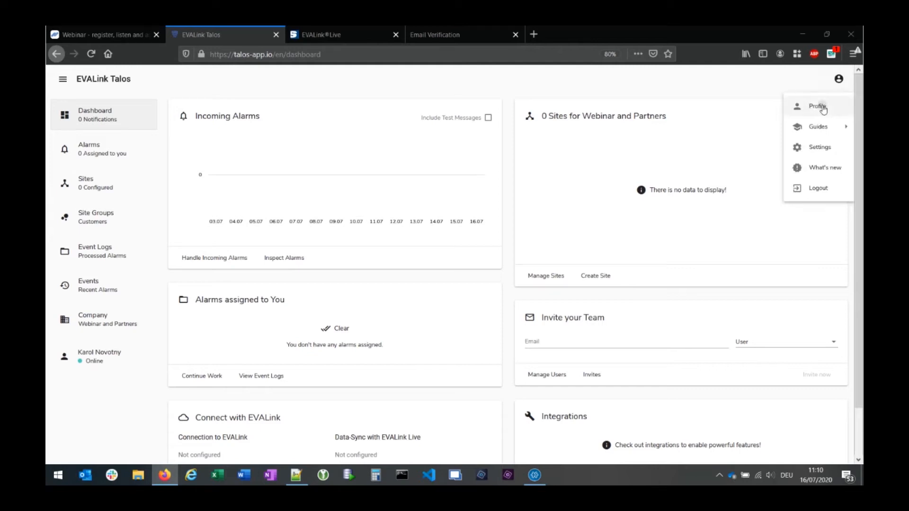
{"action": "left_click", "coordinate": [823, 109]}
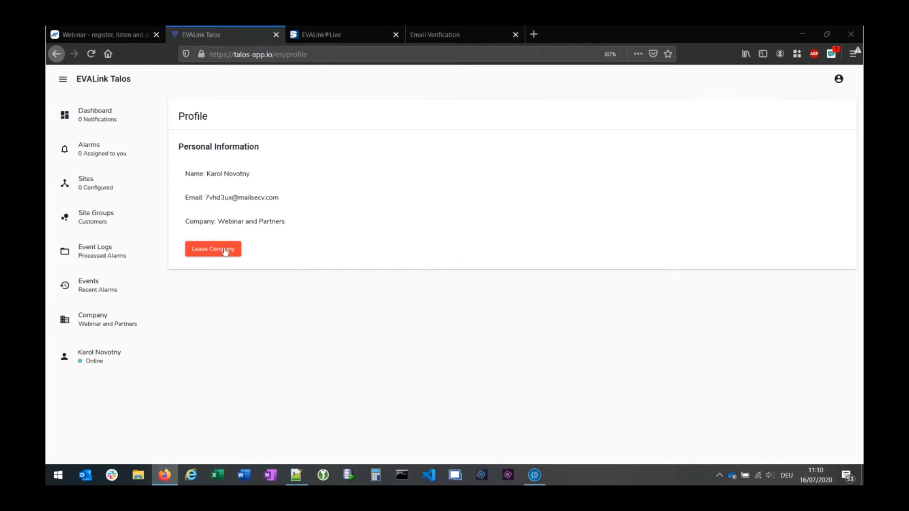
{"action": "left_click", "coordinate": [838, 80]}
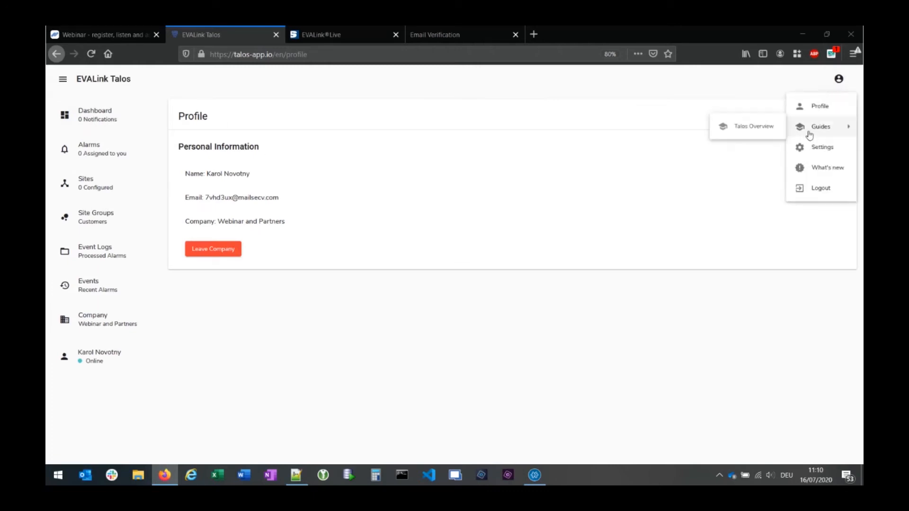
{"action": "left_click", "coordinate": [827, 149]}
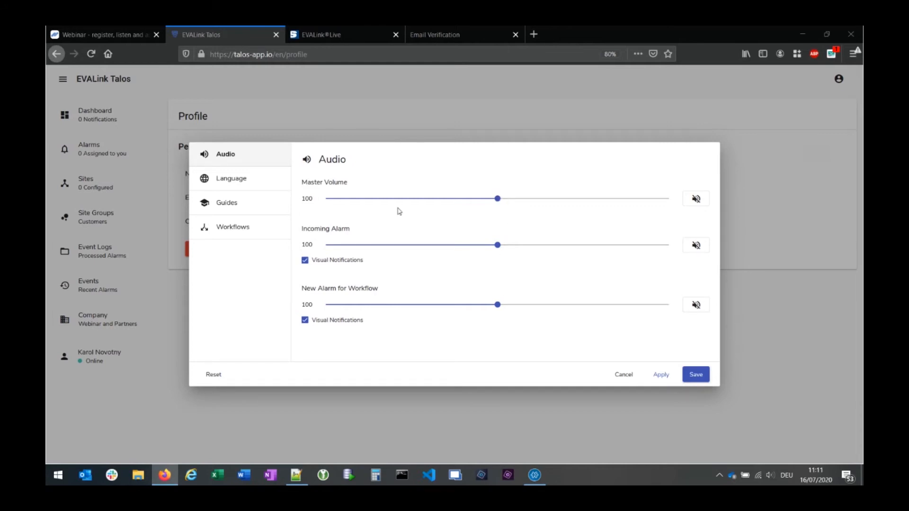
- Review the Language, Guides and Workflows preferences, cancel without saving, and return to the Dashboard
{"action": "left_click", "coordinate": [232, 178]}
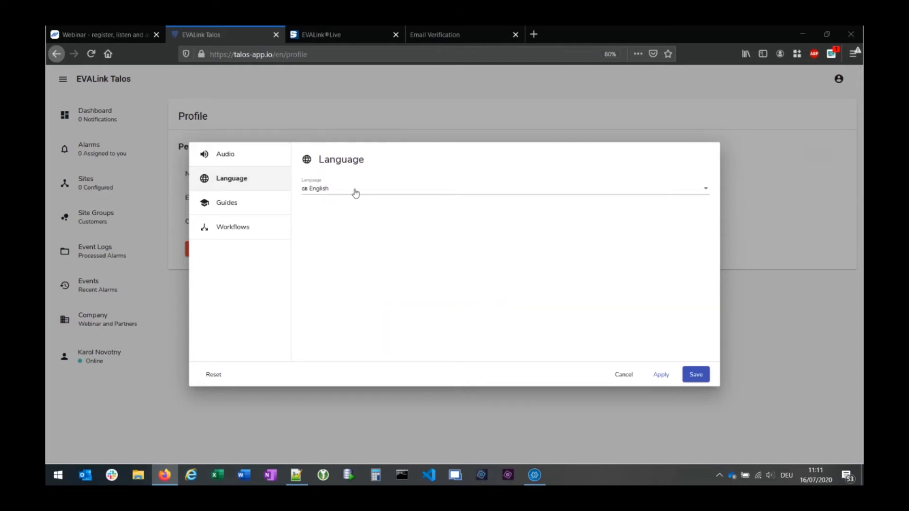
{"action": "left_click", "coordinate": [251, 203]}
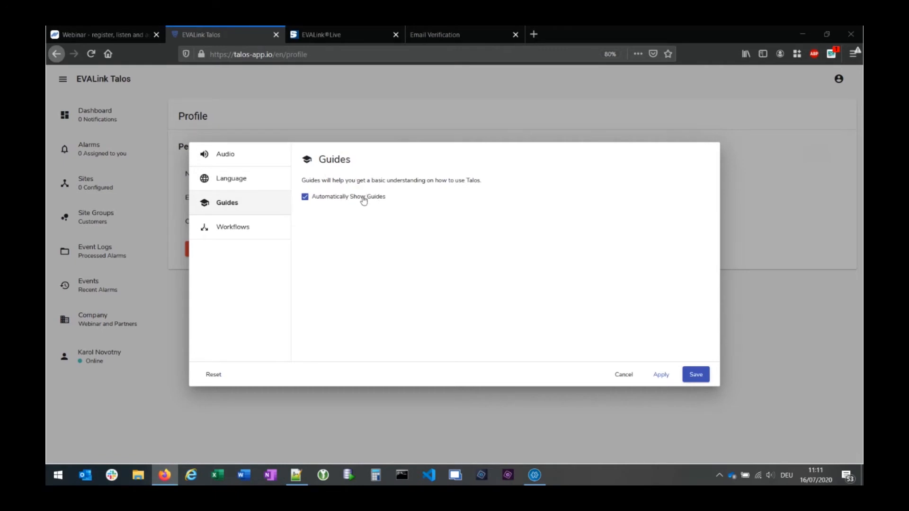
{"action": "left_click", "coordinate": [239, 233]}
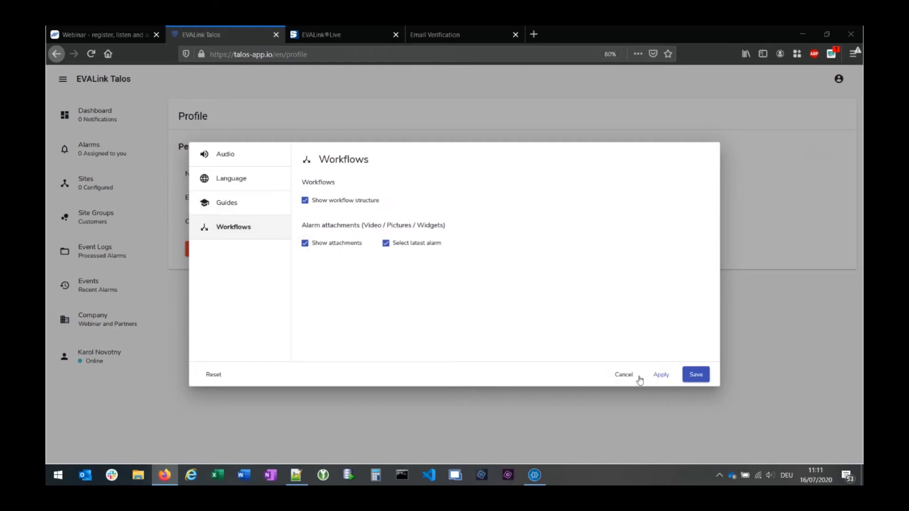
{"action": "left_click", "coordinate": [624, 376]}
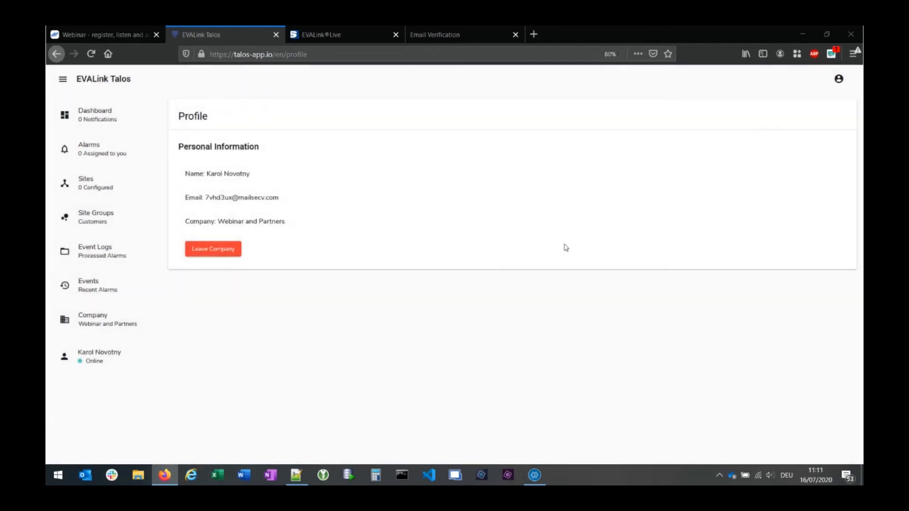
{"action": "left_click", "coordinate": [86, 116]}
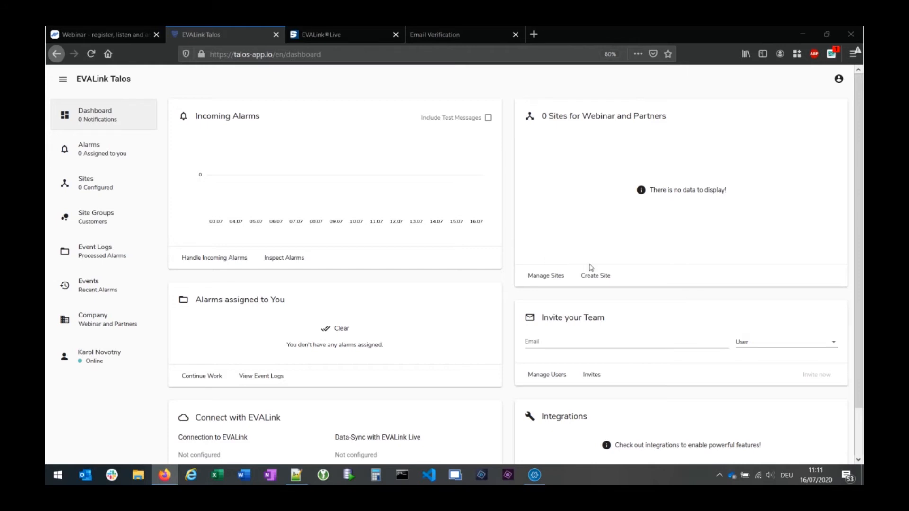
- Log out of Talos and load talos-app.io in the browser
{"action": "left_click", "coordinate": [838, 81]}
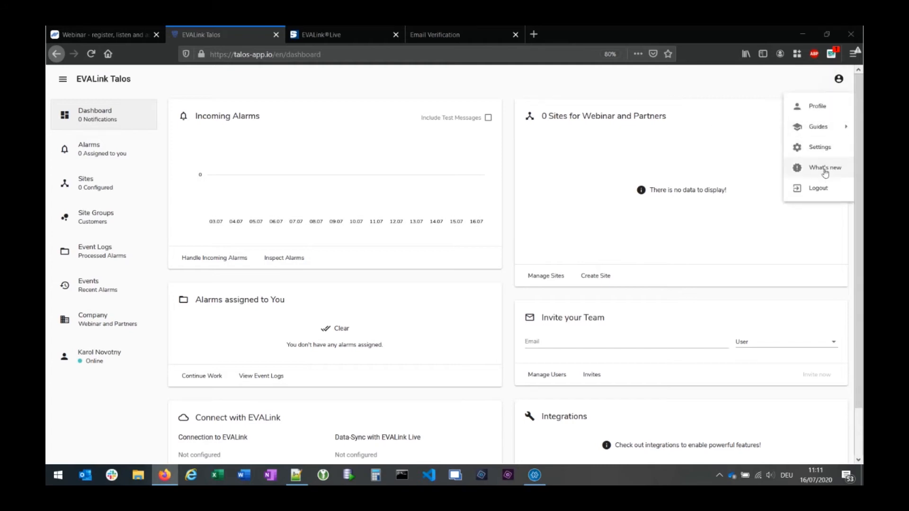
{"action": "left_click", "coordinate": [822, 188]}
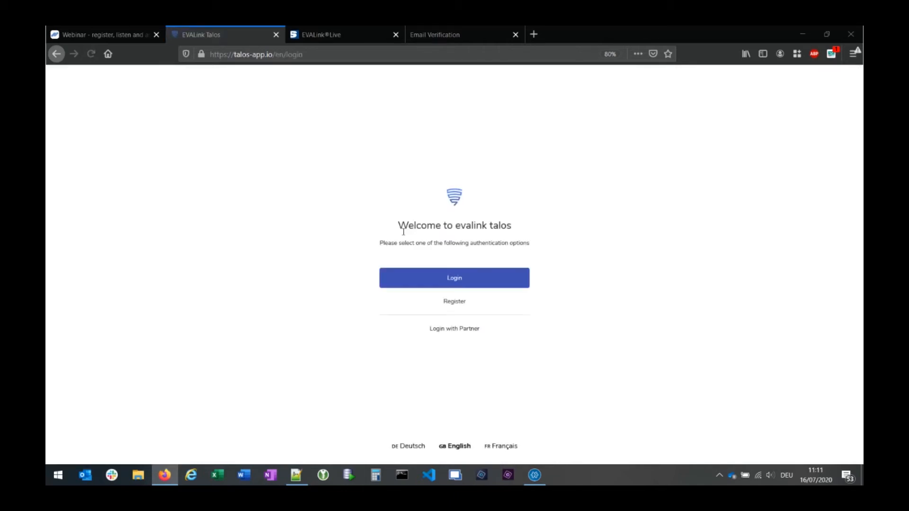
{"action": "left_click", "coordinate": [458, 282]}
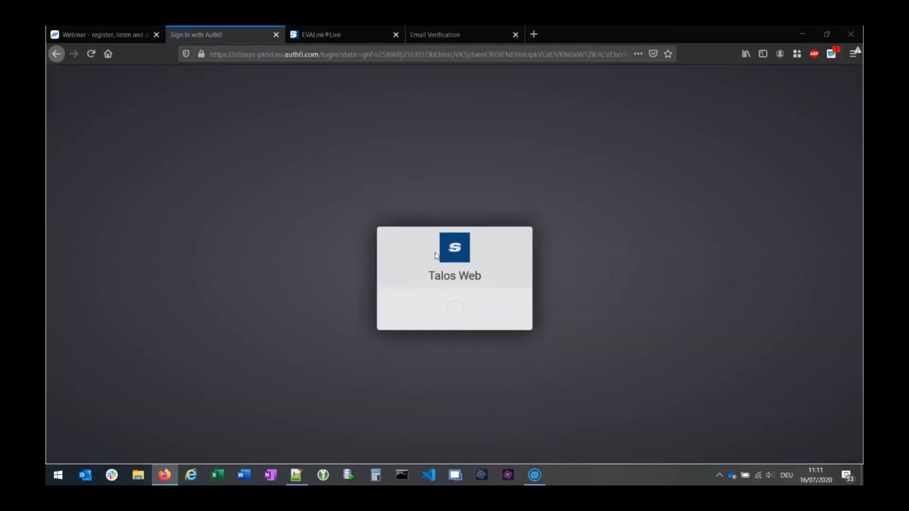
{"action": "type", "text": "k"}
{"action": "key", "text": "BackSpace"}
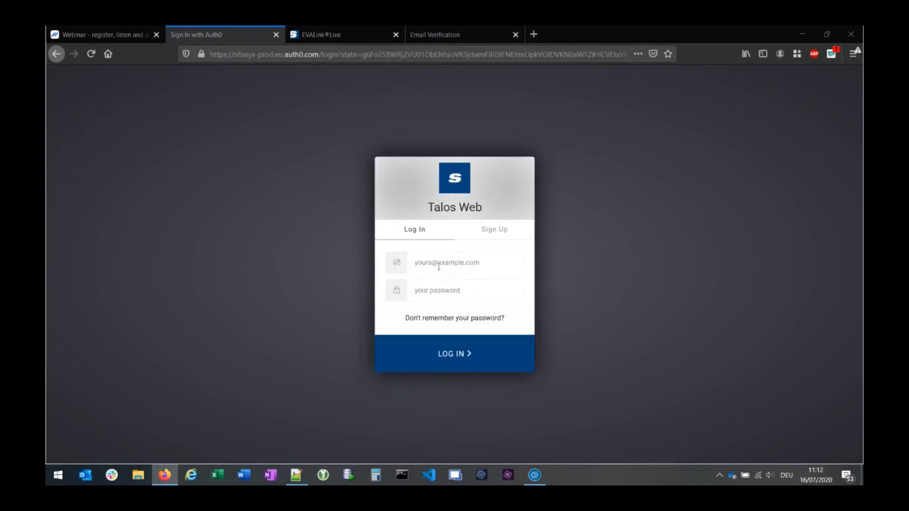
{"action": "left_click", "coordinate": [268, 53]}
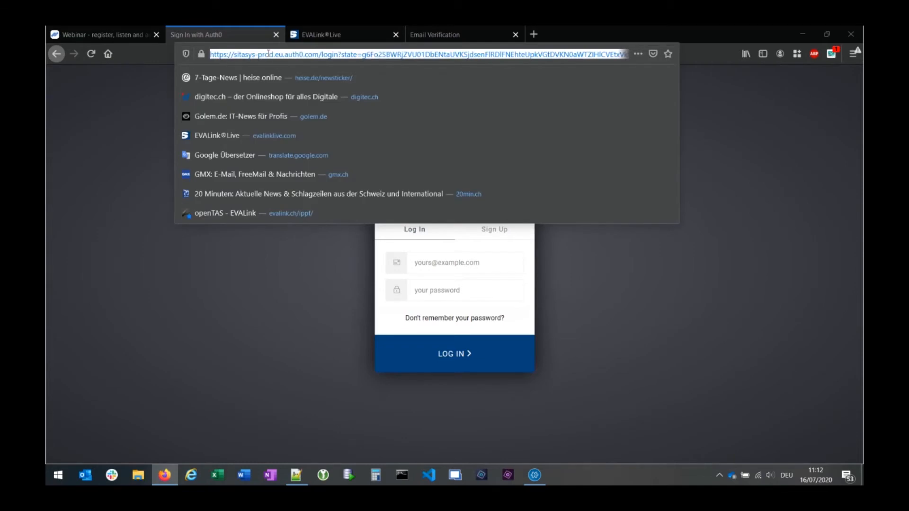
{"action": "type", "text": "talos-app.io/"}
{"action": "key", "text": "Return"}
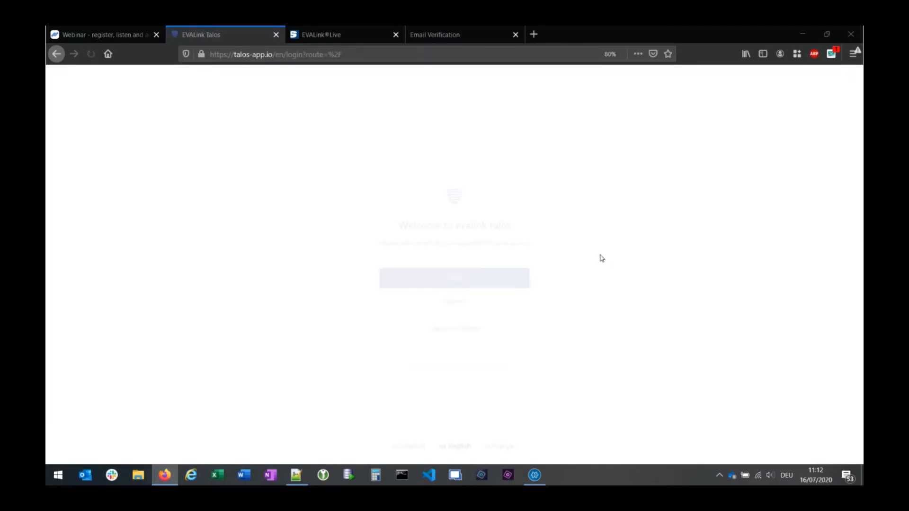
- Sign in with the company e-mail, retyping the rejected password to reach the dashboard
{"action": "left_click", "coordinate": [454, 280]}
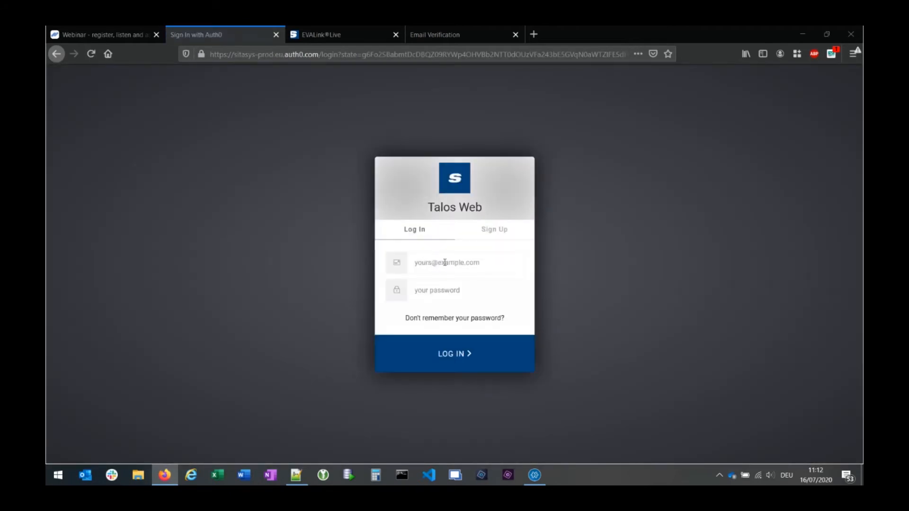
{"action": "left_click", "coordinate": [445, 262]}
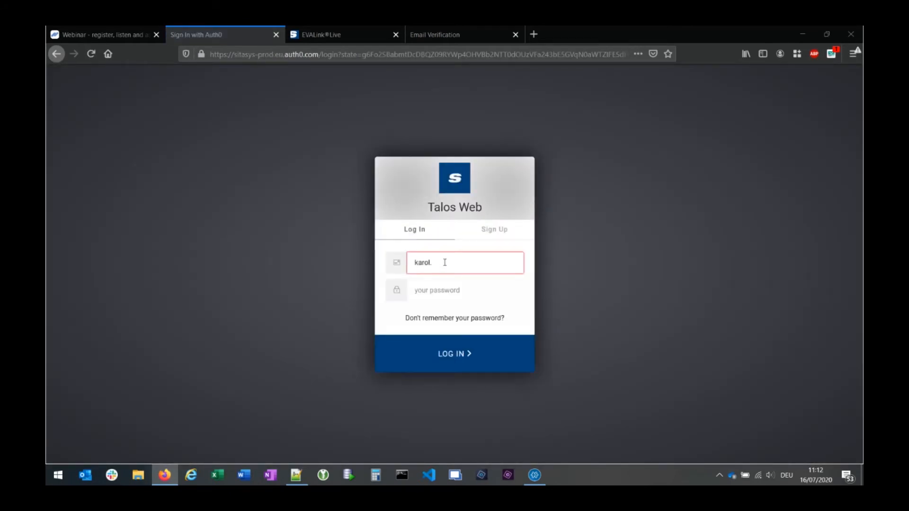
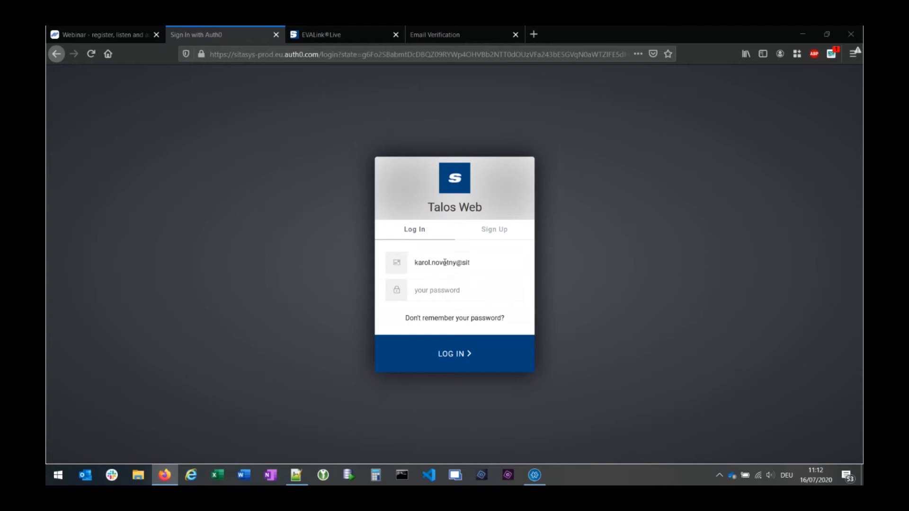
{"action": "key", "text": "Tab"}
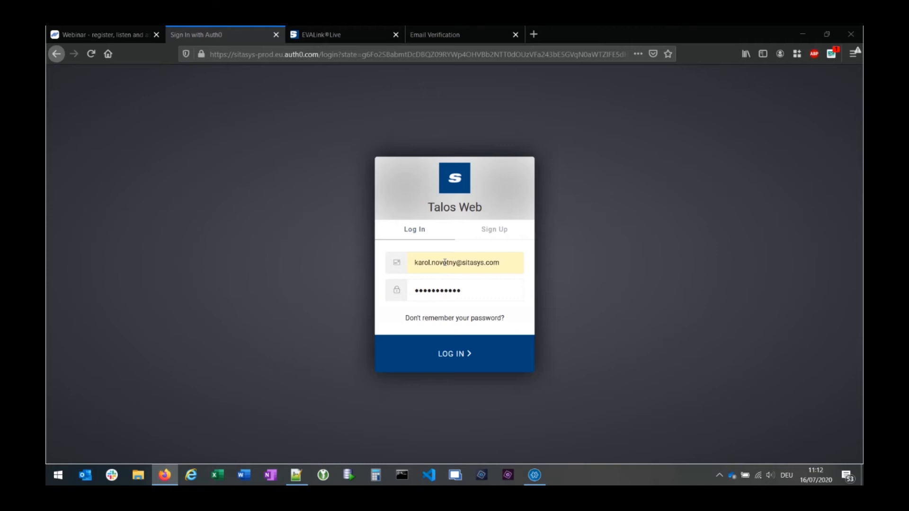
{"action": "key", "text": "Return"}
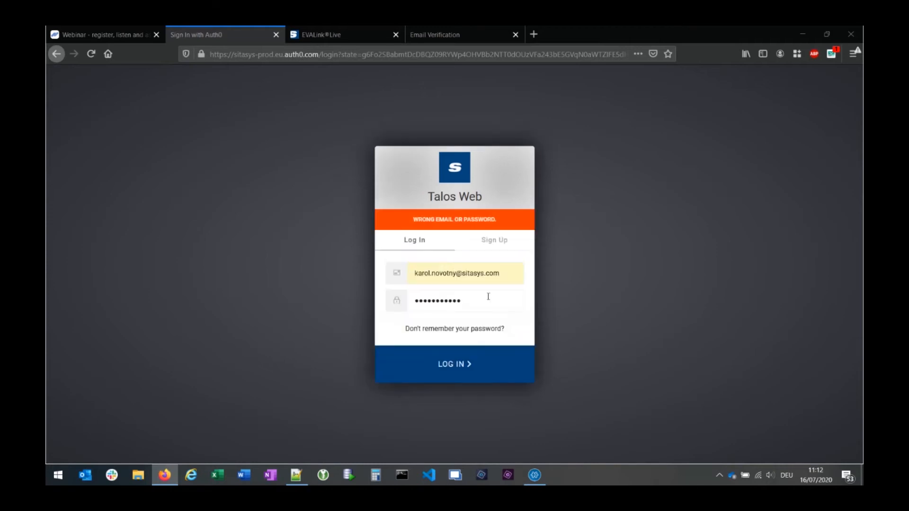
{"action": "left_click_drag", "start_coordinate": [488, 297], "coordinate": [307, 280]}
{"action": "type", "text": "••••"}
{"action": "key", "text": "Return"}
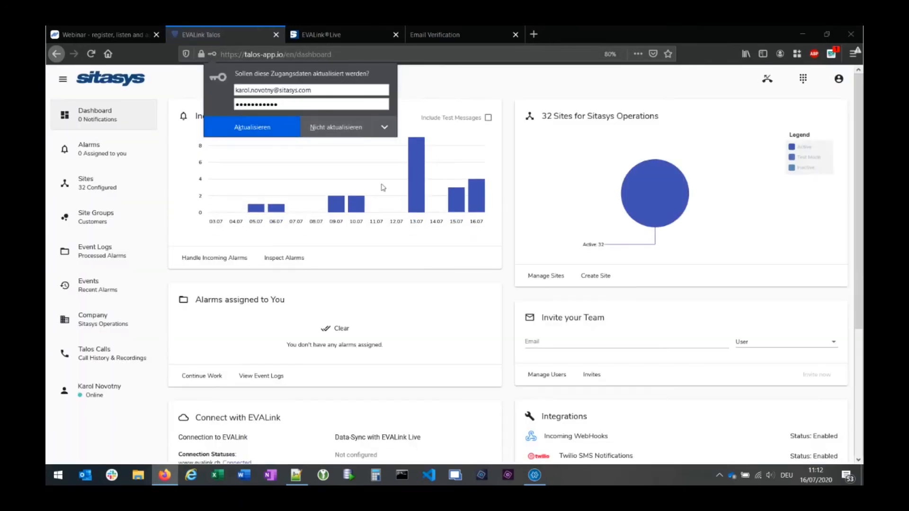
- Dismiss Firefox's update-login prompt and scroll through the Sitasys Operations dashboard panels
{"action": "left_click", "coordinate": [476, 92]}
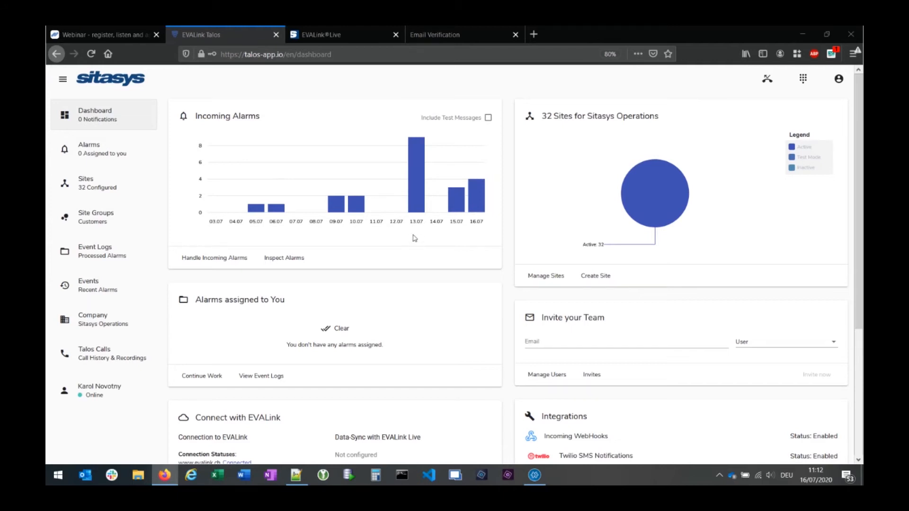
{"action": "mouse_move", "coordinate": [687, 218]}
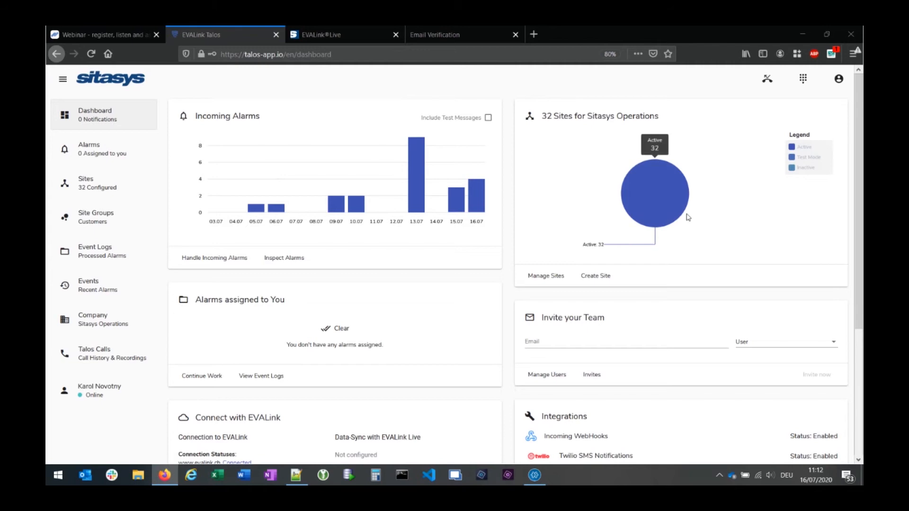
{"action": "scroll", "coordinate": [492, 296], "scroll_direction": "down", "scroll_amount": 2}
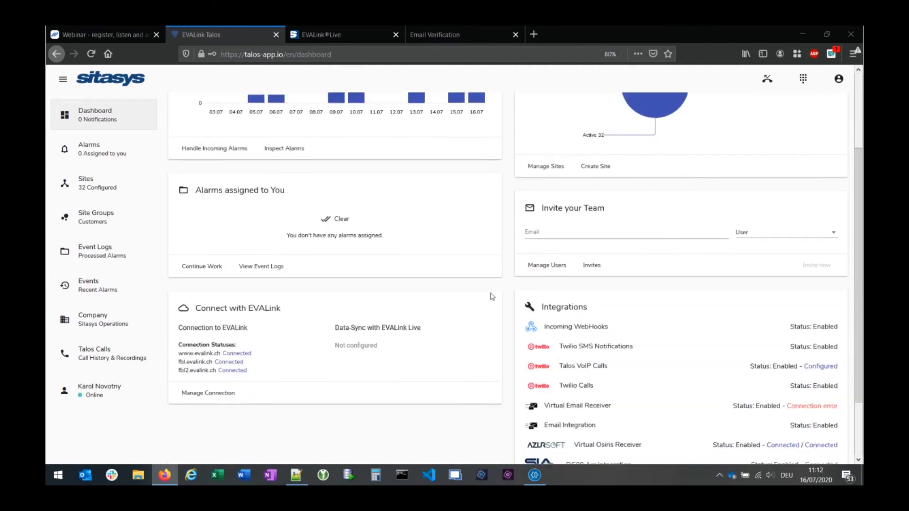
{"action": "scroll", "coordinate": [590, 265], "scroll_direction": "down", "scroll_amount": 2}
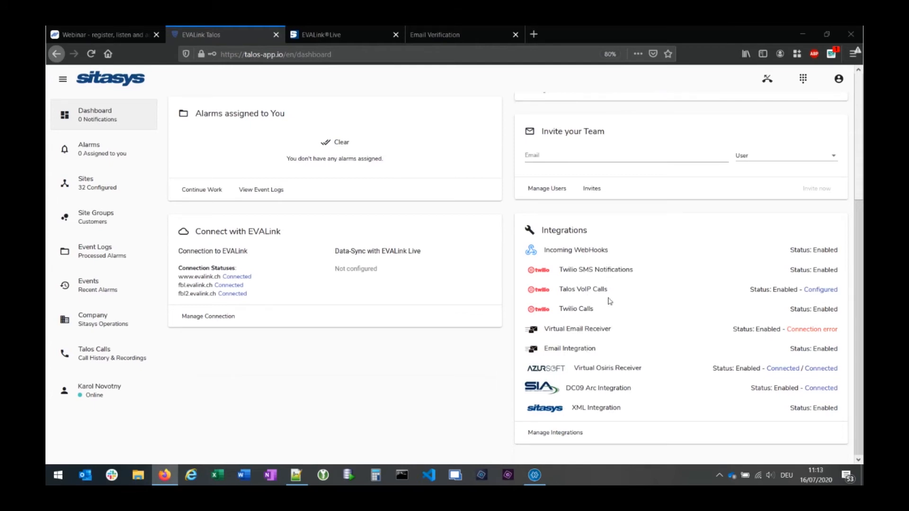
{"action": "scroll", "coordinate": [609, 301], "scroll_direction": "up", "scroll_amount": 4}
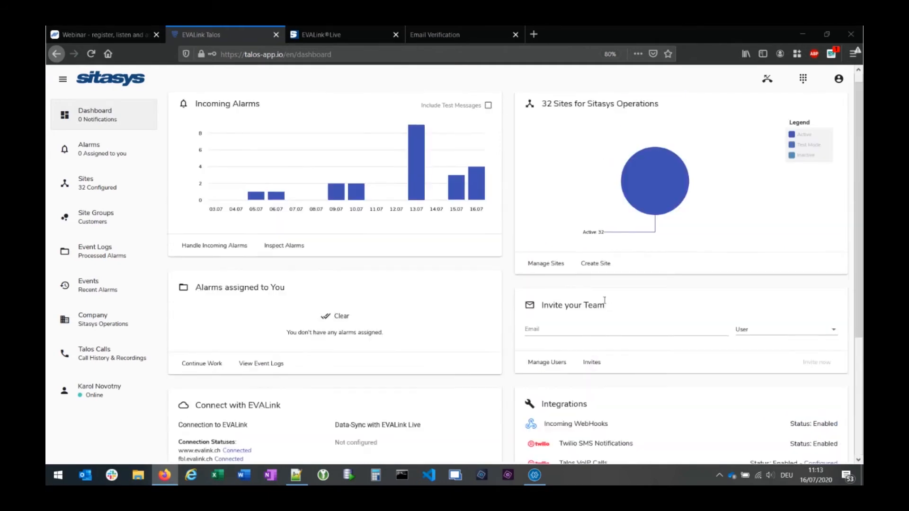
{"action": "scroll", "coordinate": [648, 321], "scroll_direction": "down", "scroll_amount": 4}
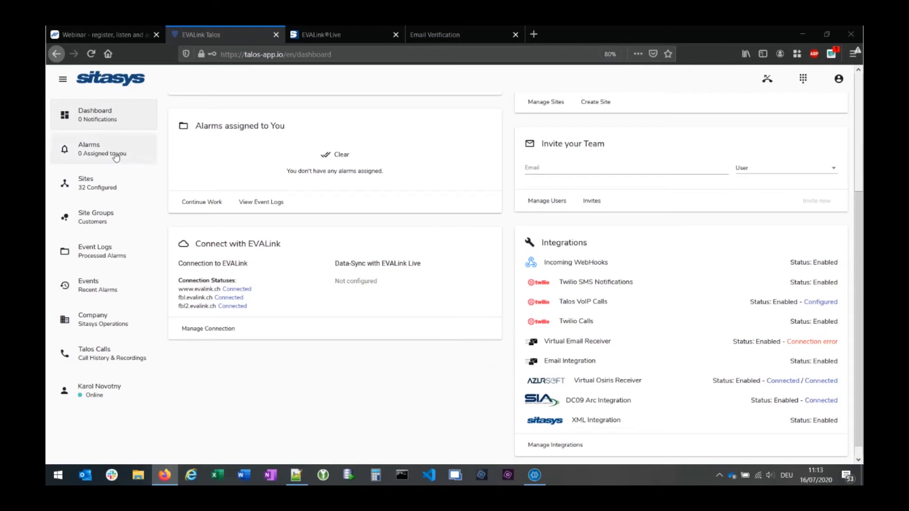
- Open site 10001890 from the Sites list and scroll over its overview
{"action": "left_click", "coordinate": [92, 183]}
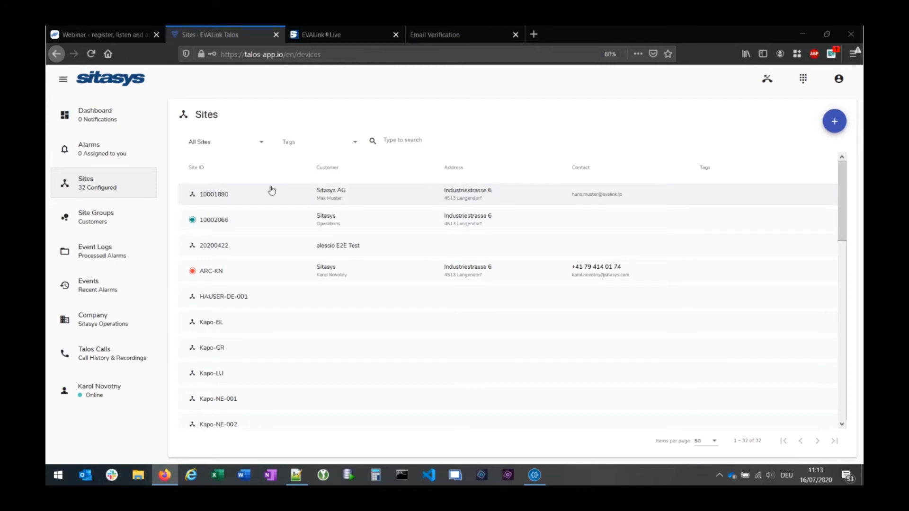
{"action": "left_click", "coordinate": [253, 195]}
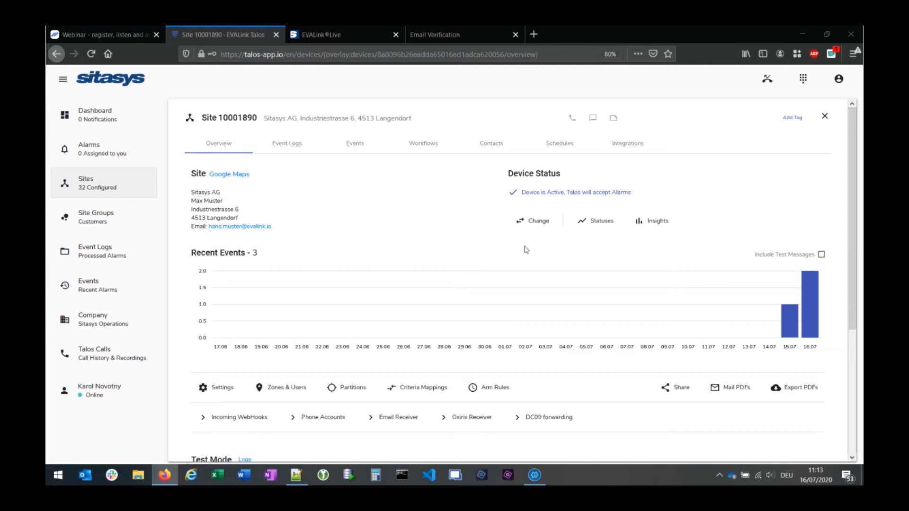
{"action": "scroll", "coordinate": [578, 389], "scroll_direction": "down", "scroll_amount": 3}
{"action": "scroll", "coordinate": [579, 387], "scroll_direction": "up", "scroll_amount": 3}
- Create the site's first workflow named 'SMS', ticked as Automated, and submit it
{"action": "left_click", "coordinate": [419, 147]}
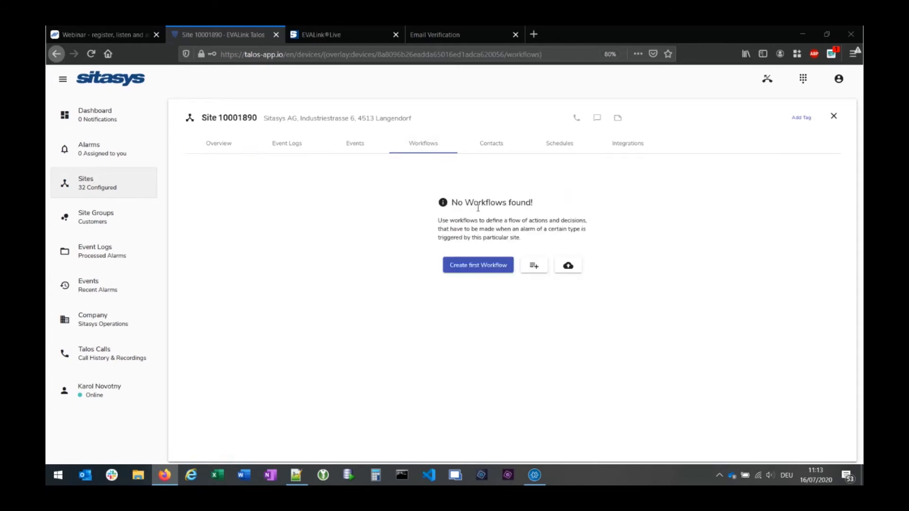
{"action": "left_click", "coordinate": [471, 267]}
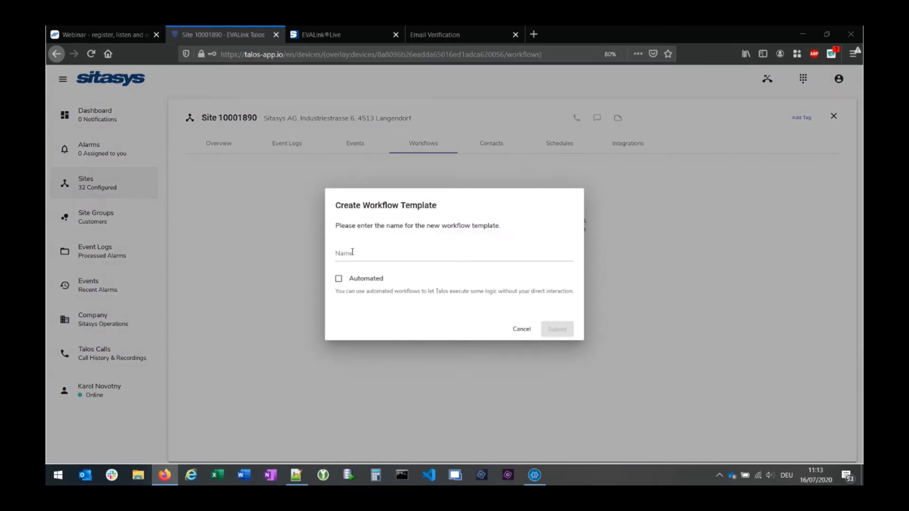
{"action": "left_click", "coordinate": [352, 251]}
{"action": "type", "text": "SMS"}
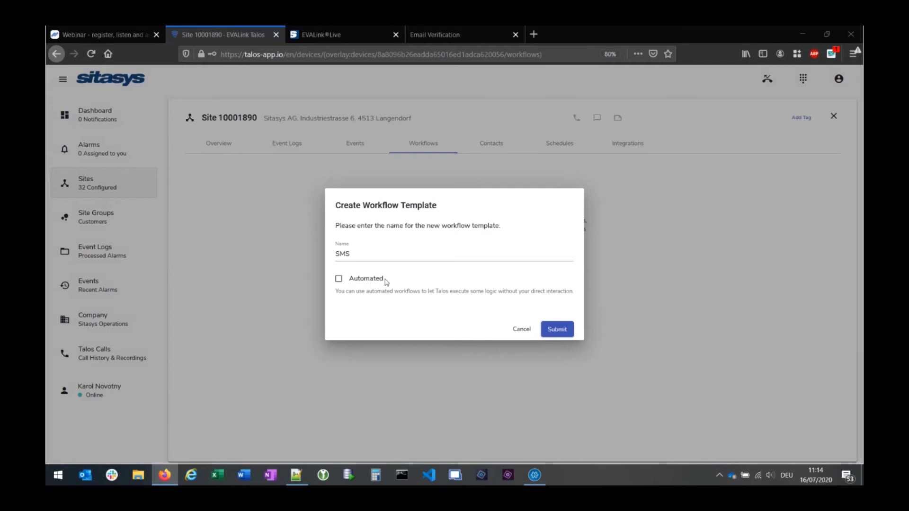
{"action": "left_click", "coordinate": [362, 284]}
{"action": "left_click", "coordinate": [557, 328]}
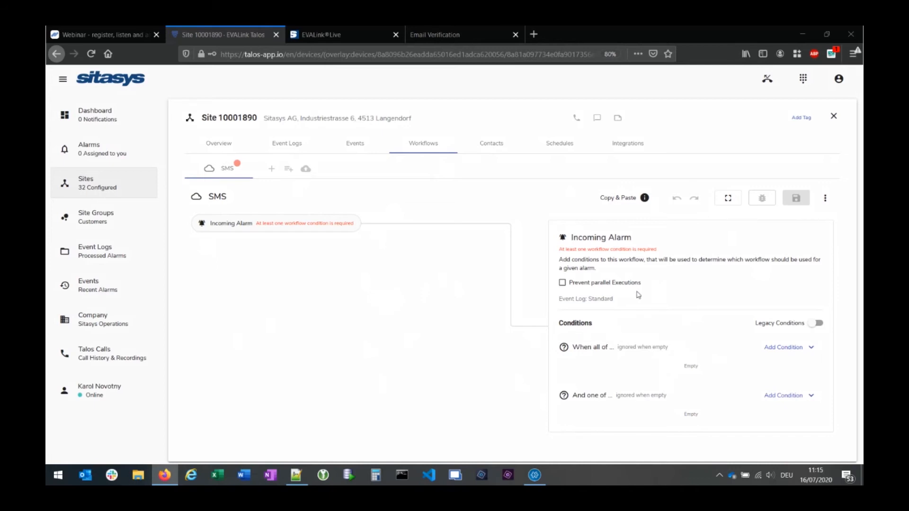
- Try Alarm code, type and zone conditions, delete all three, then add one Alarm code is condition
{"action": "left_click", "coordinate": [812, 349]}
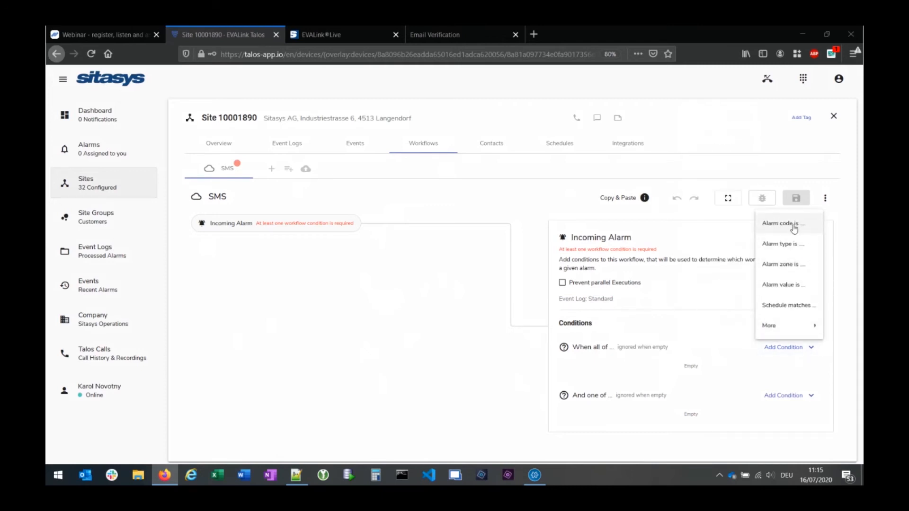
{"action": "left_click", "coordinate": [799, 228]}
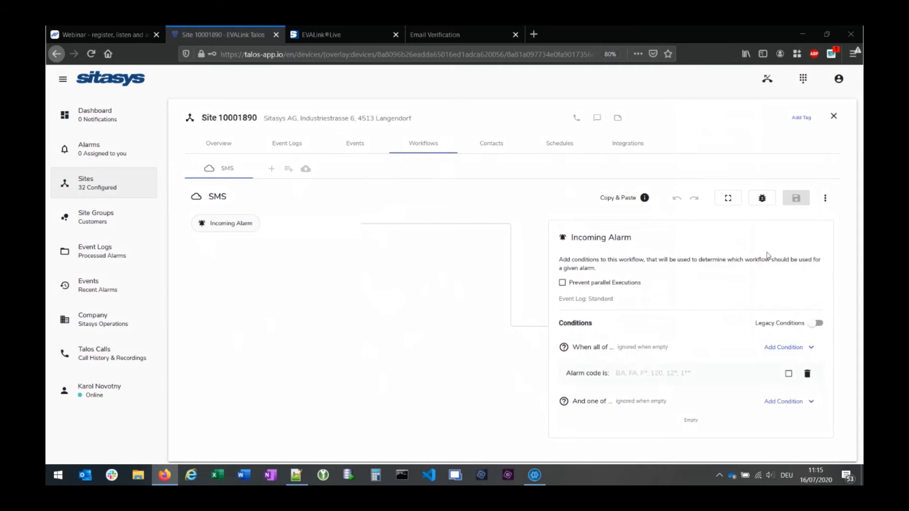
{"action": "left_click", "coordinate": [811, 348]}
{"action": "left_click", "coordinate": [790, 250]}
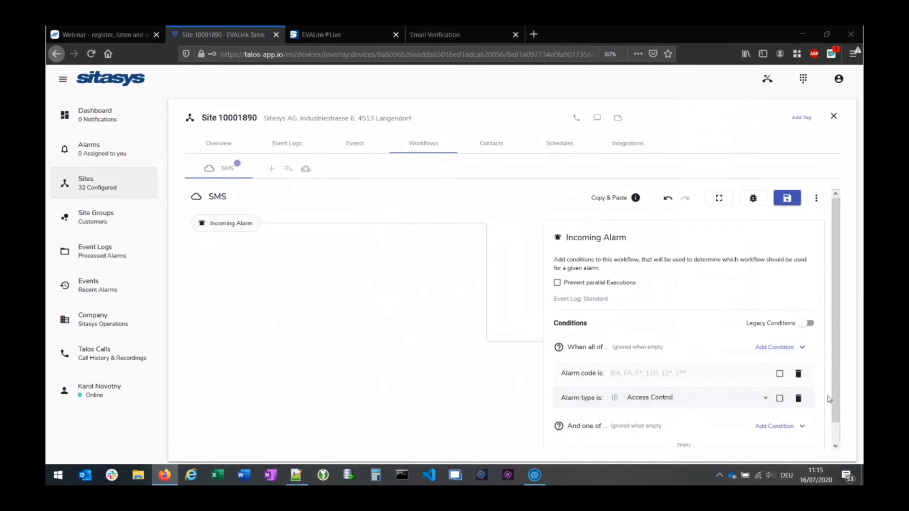
{"action": "left_click", "coordinate": [802, 345]}
{"action": "left_click", "coordinate": [780, 265]}
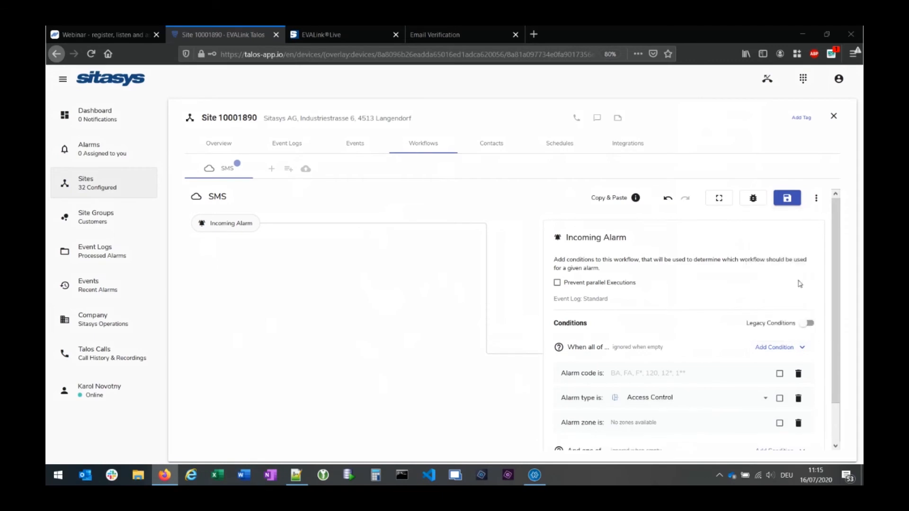
{"action": "left_click", "coordinate": [798, 422]}
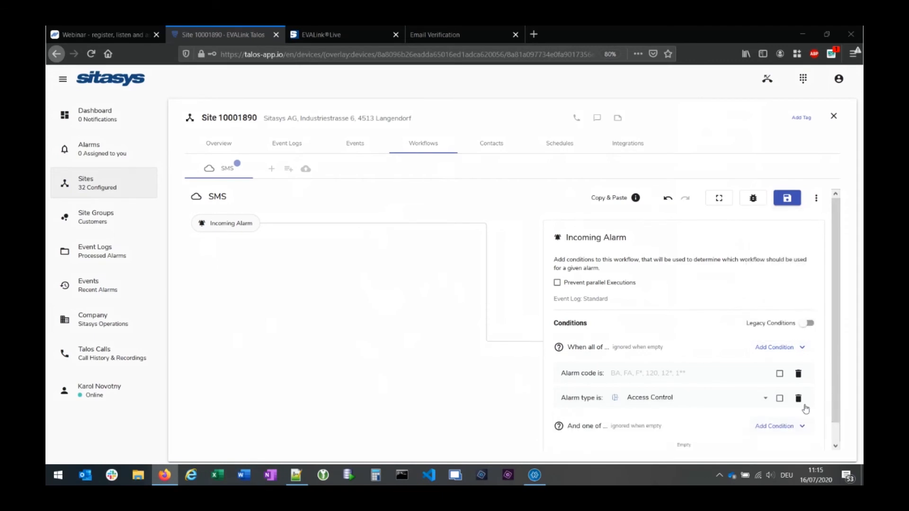
{"action": "left_click", "coordinate": [797, 398]}
{"action": "left_click", "coordinate": [806, 373]}
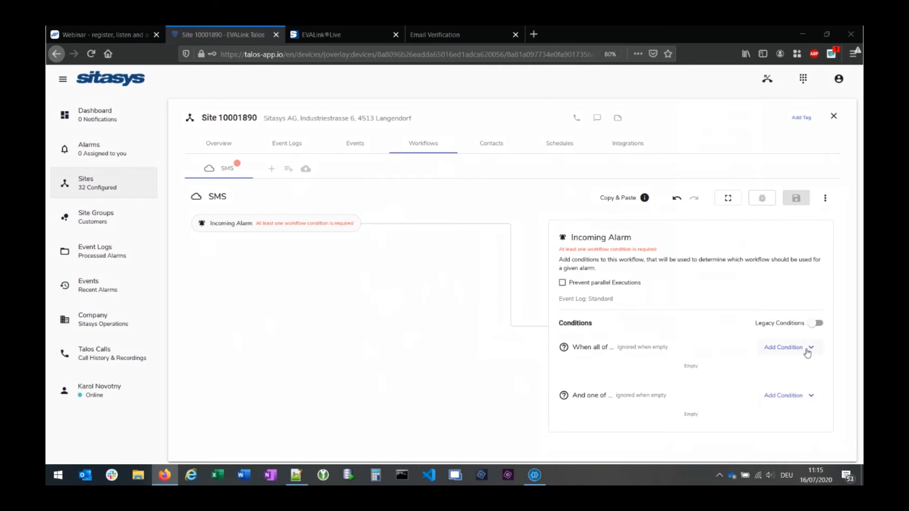
{"action": "left_click", "coordinate": [806, 351]}
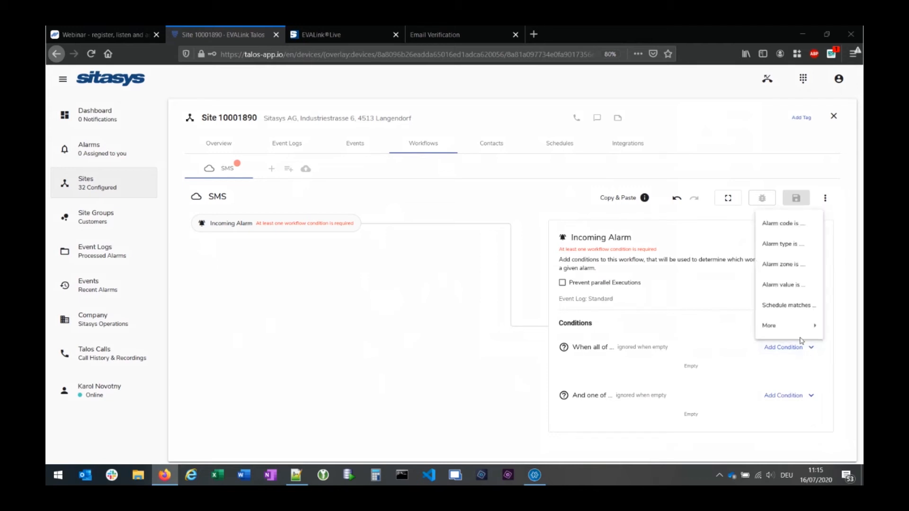
{"action": "left_click", "coordinate": [786, 224]}
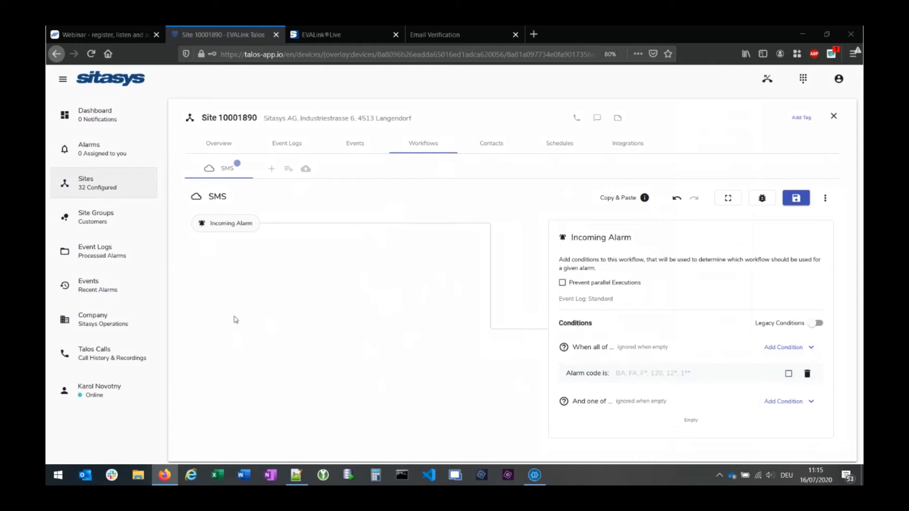
- Open the Sitasys Operations company Settings and scroll down to the Alarm Settings section
{"action": "left_click", "coordinate": [106, 321]}
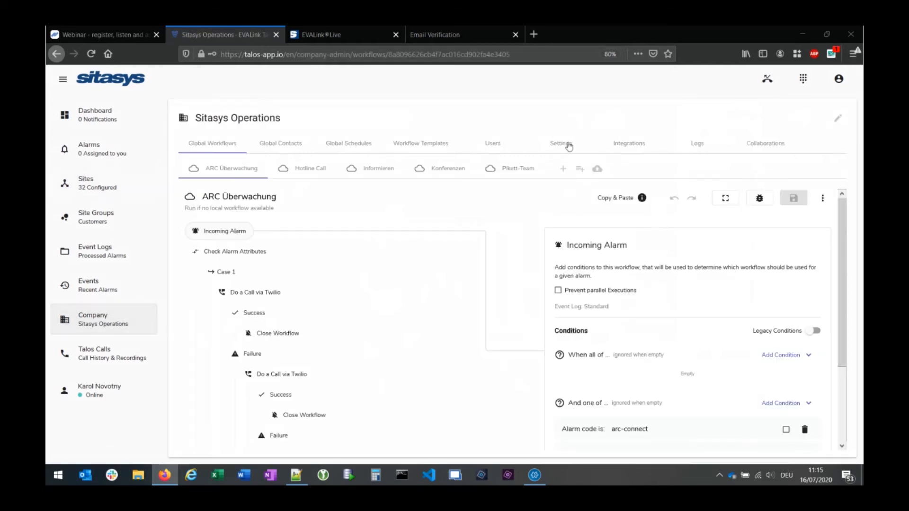
{"action": "left_click", "coordinate": [561, 144]}
{"action": "scroll", "coordinate": [690, 326], "scroll_direction": "down", "scroll_amount": 1}
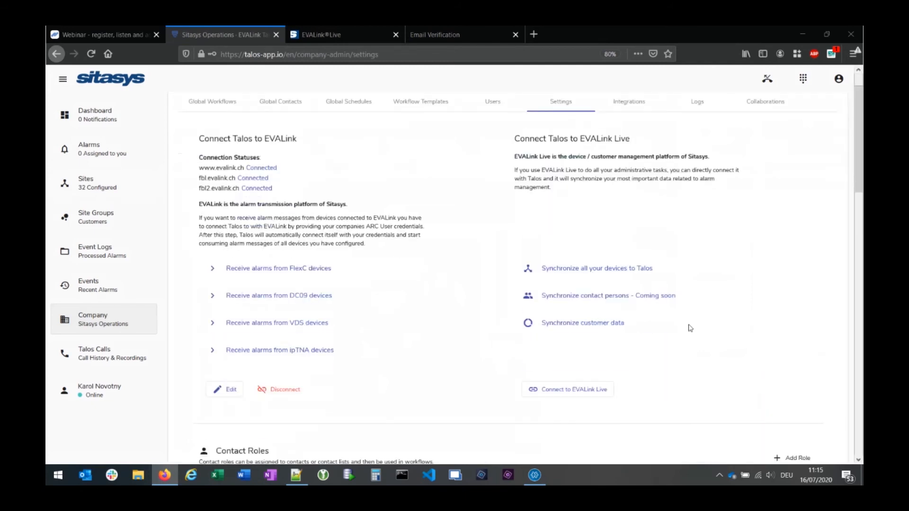
{"action": "scroll", "coordinate": [688, 327], "scroll_direction": "down", "scroll_amount": 10}
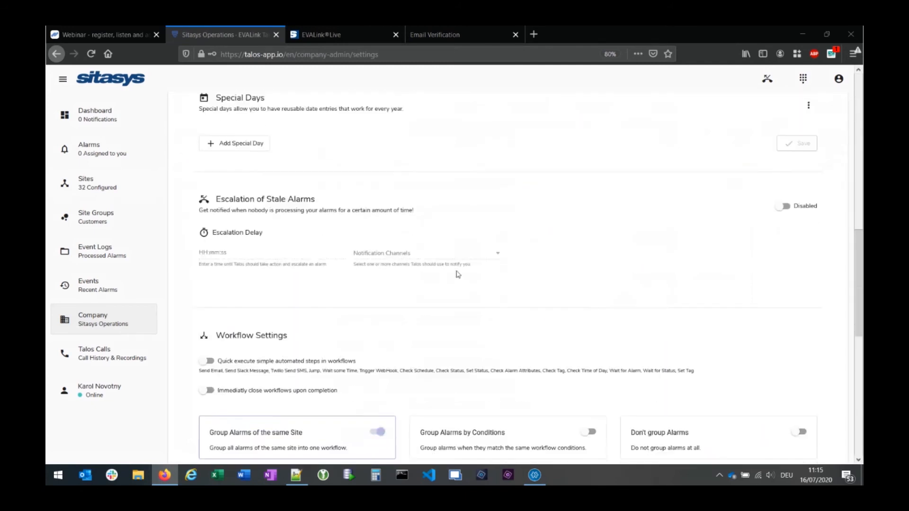
{"action": "scroll", "coordinate": [458, 274], "scroll_direction": "down", "scroll_amount": 8}
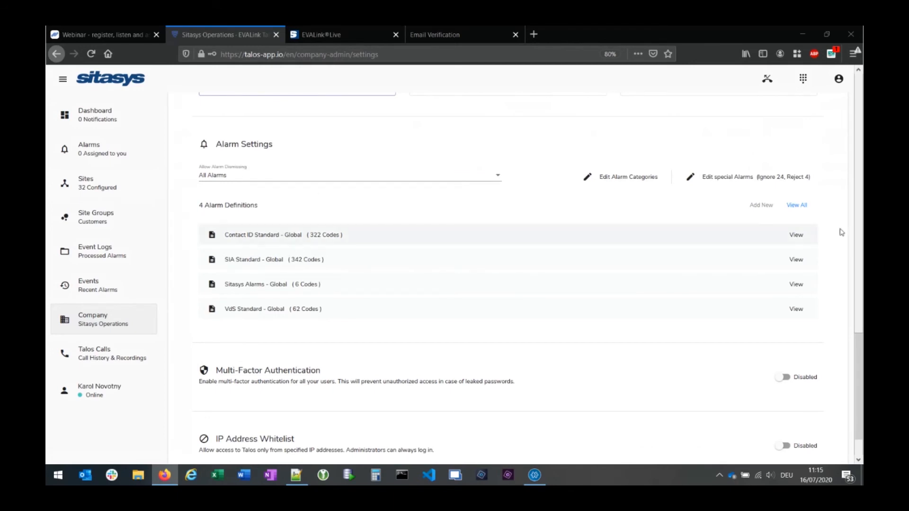
{"action": "left_click", "coordinate": [799, 211]}
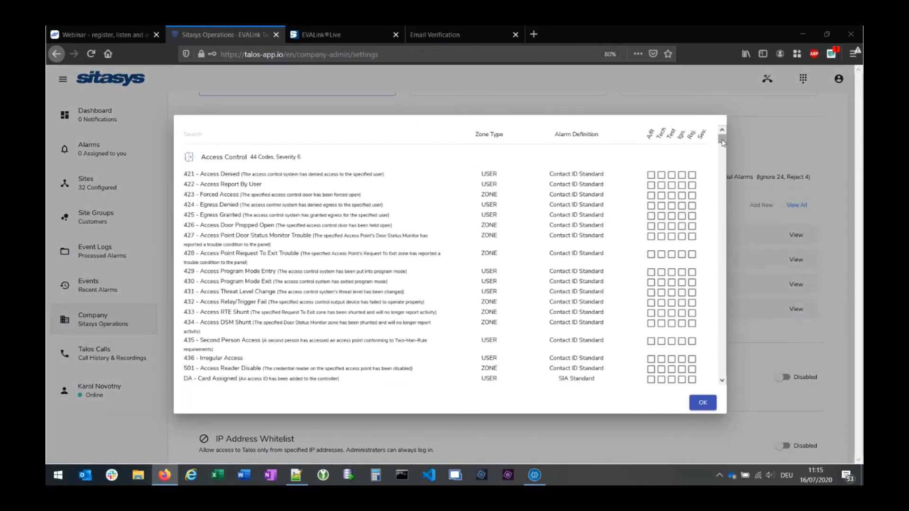
{"action": "mouse_move", "coordinate": [721, 140]}
{"action": "left_mouse_down"}
{"action": "mouse_move", "coordinate": [726, 157]}
{"action": "mouse_move", "coordinate": [728, 130]}
{"action": "left_mouse_up"}
{"action": "left_click_drag", "start_coordinate": [721, 139], "coordinate": [722, 152]}
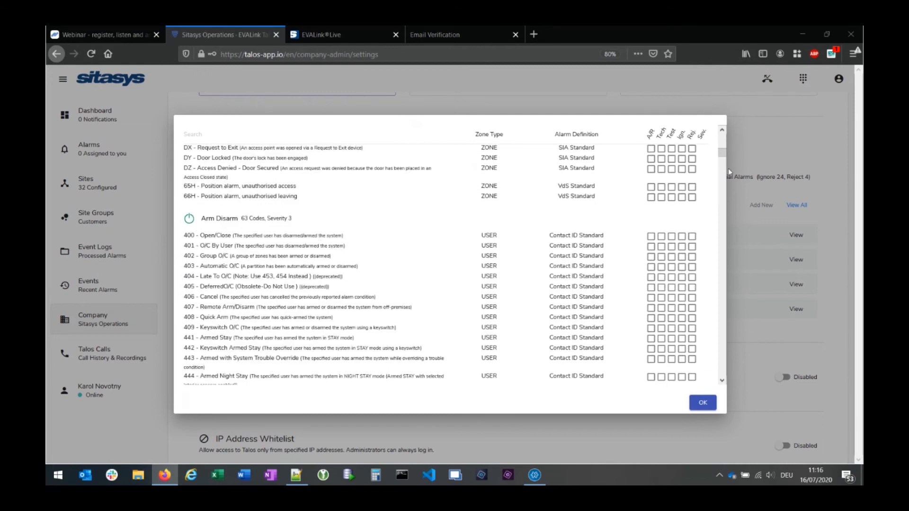
{"action": "left_click_drag", "start_coordinate": [724, 158], "coordinate": [721, 138]}
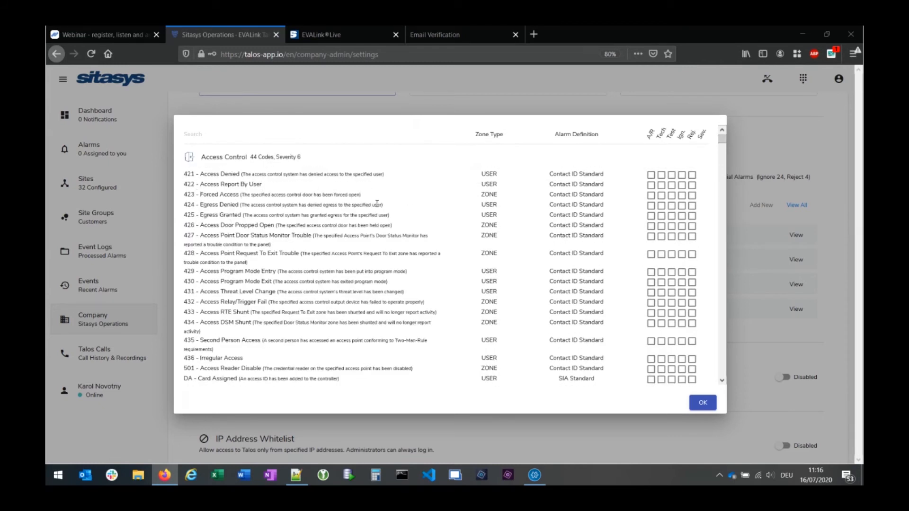
{"action": "left_click", "coordinate": [214, 136]}
{"action": "type", "text": "burgl"}
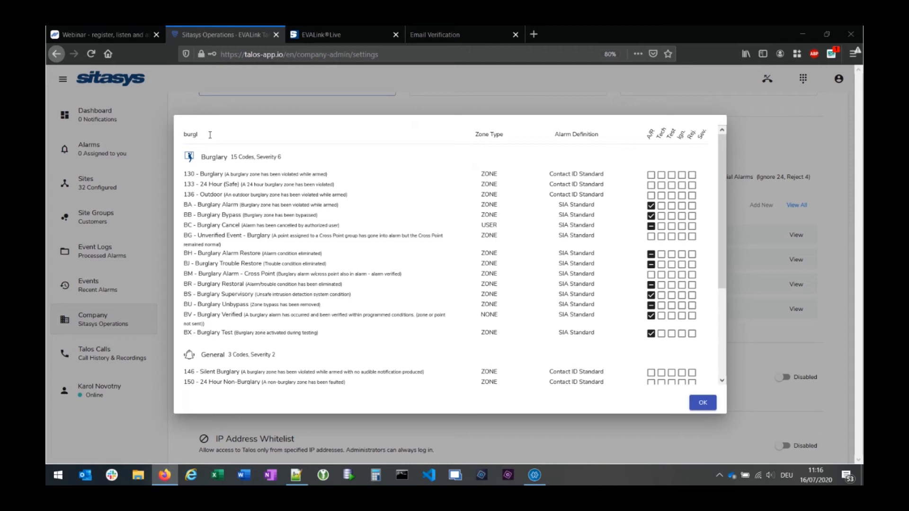
{"action": "left_click", "coordinate": [700, 402]}
- Reopen site 10001890's SMS workflow, add an Alarm code condition of 130, and save
{"action": "left_click", "coordinate": [97, 183]}
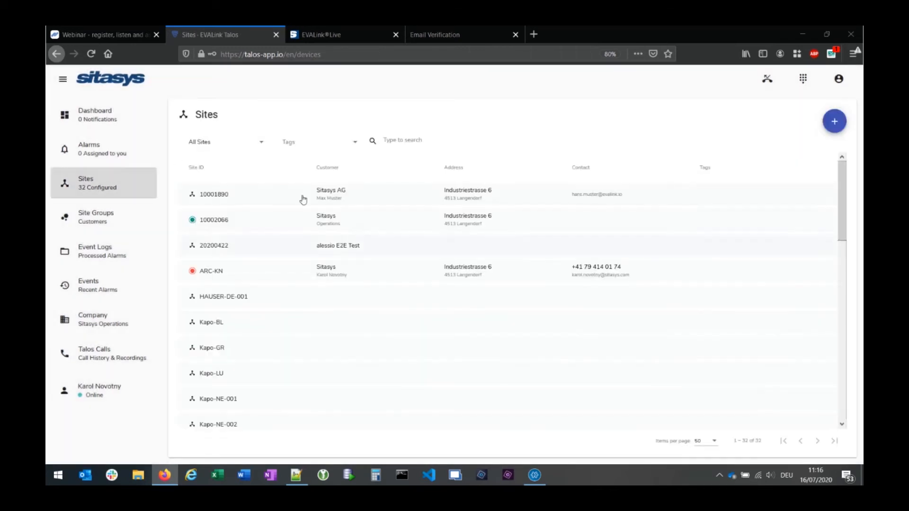
{"action": "left_click", "coordinate": [271, 203]}
{"action": "left_click", "coordinate": [424, 144]}
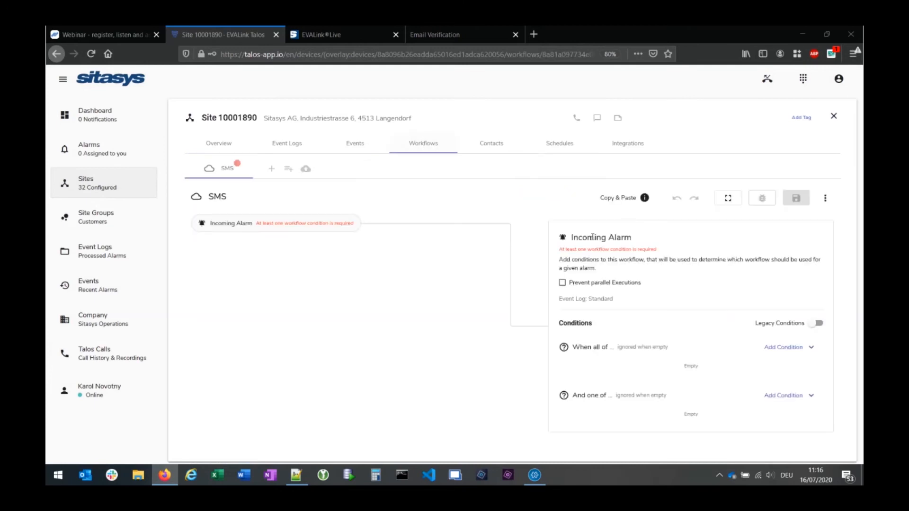
{"action": "left_click", "coordinate": [794, 347]}
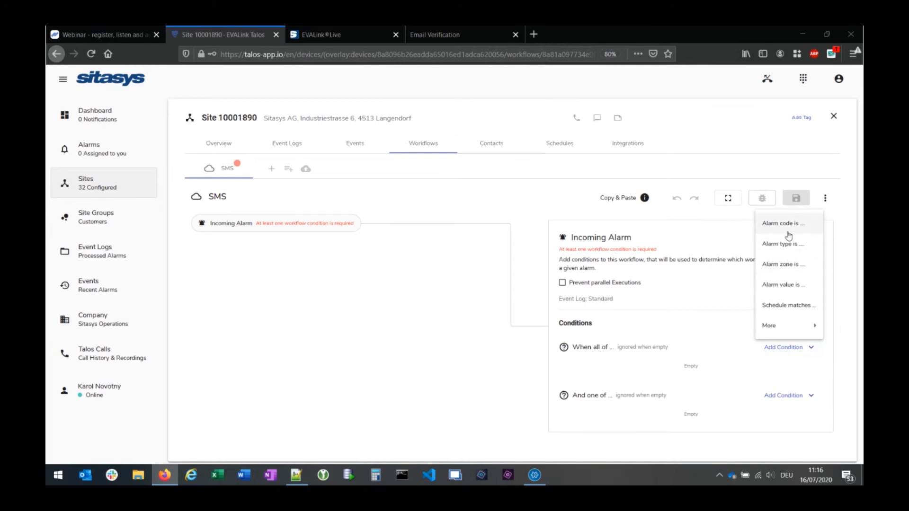
{"action": "left_click", "coordinate": [792, 228]}
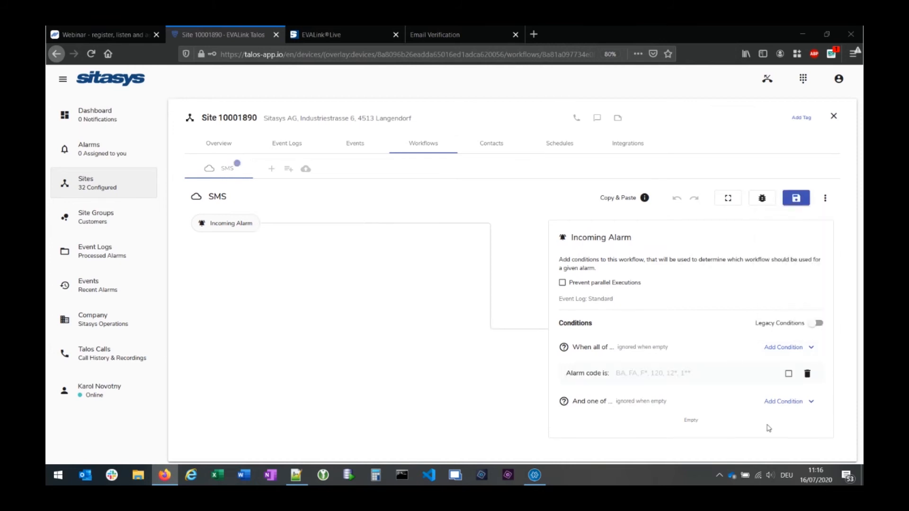
{"action": "type", "text": "130"}
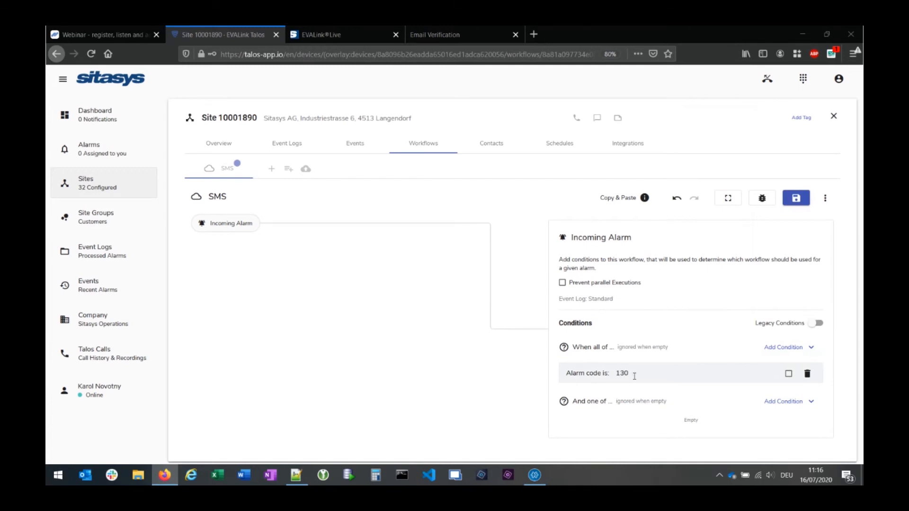
{"action": "left_click", "coordinate": [792, 200]}
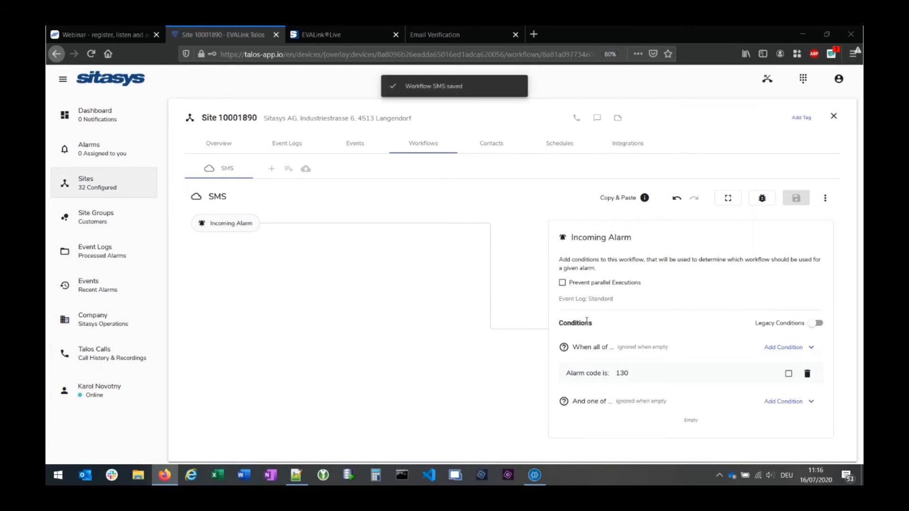
{"action": "mouse_move", "coordinate": [276, 226]}
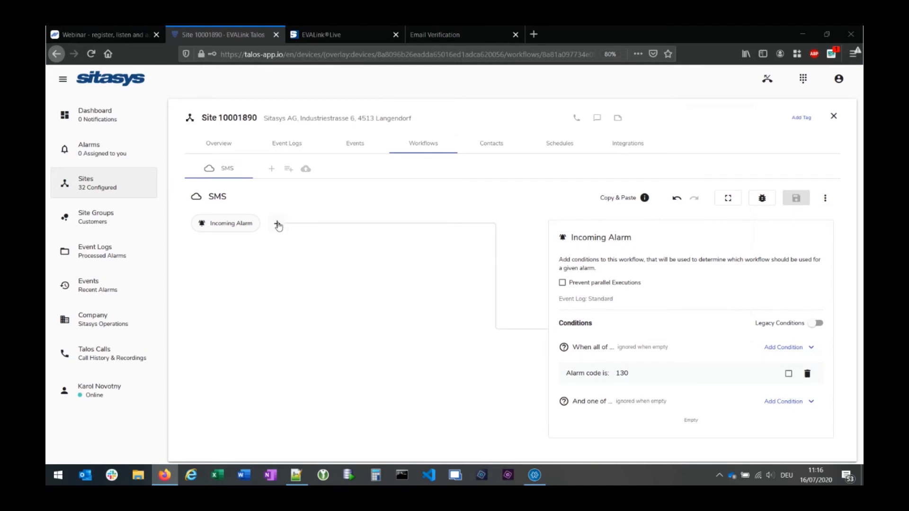
- Add a Twilio Send SMS action after Incoming Alarm and title it SMS
{"action": "left_click", "coordinate": [278, 224]}
{"action": "mouse_move", "coordinate": [332, 251]}
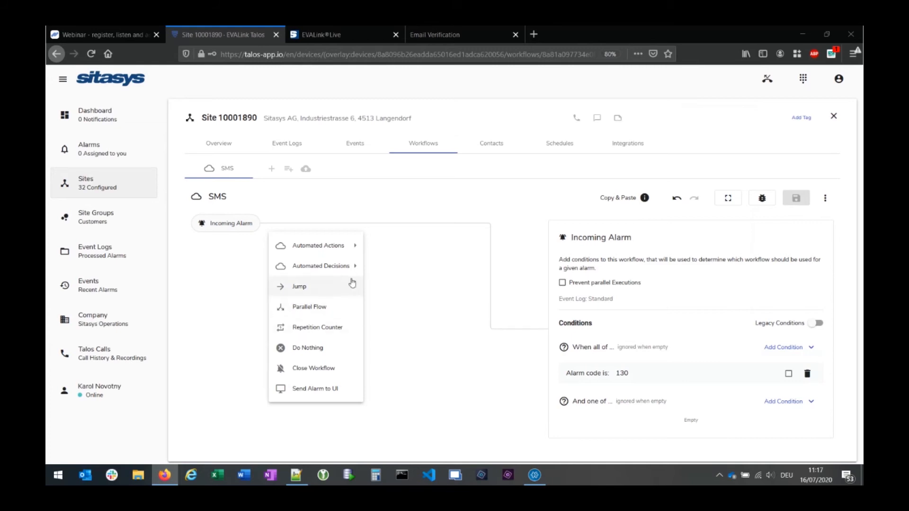
{"action": "mouse_move", "coordinate": [331, 271]}
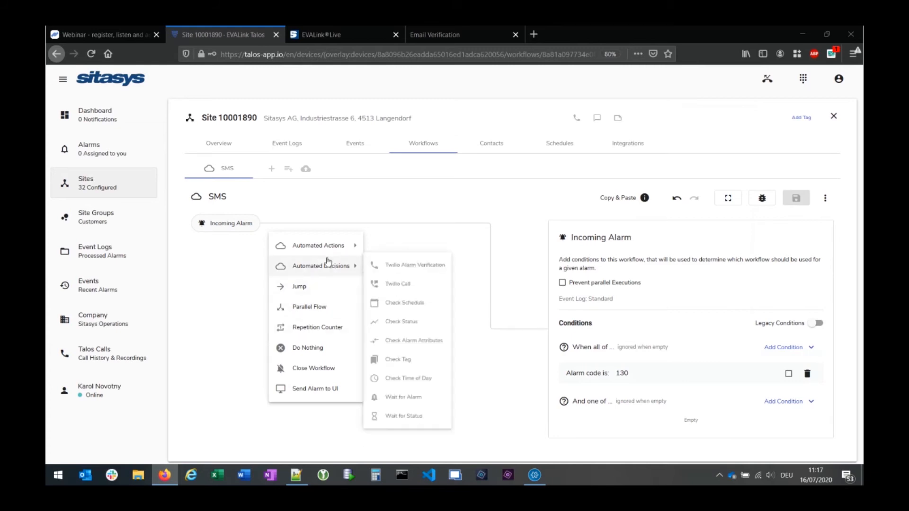
{"action": "mouse_move", "coordinate": [333, 246]}
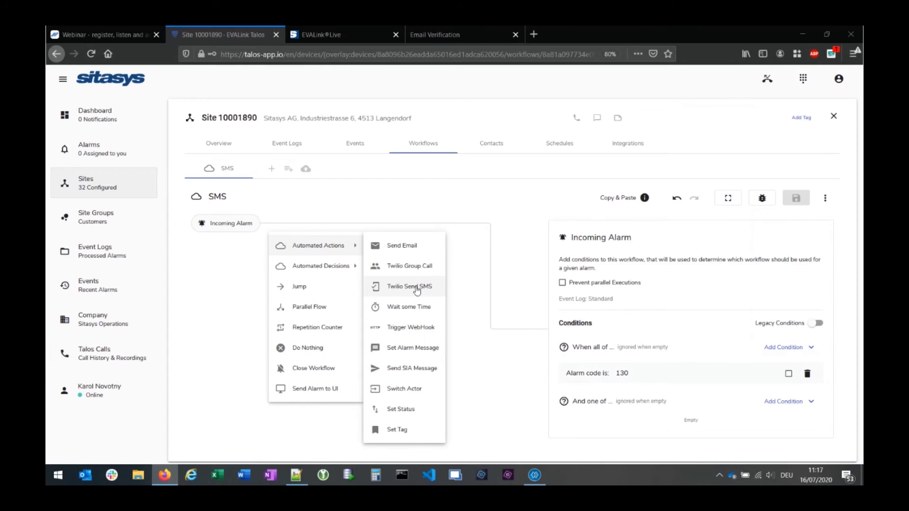
{"action": "left_click", "coordinate": [416, 289]}
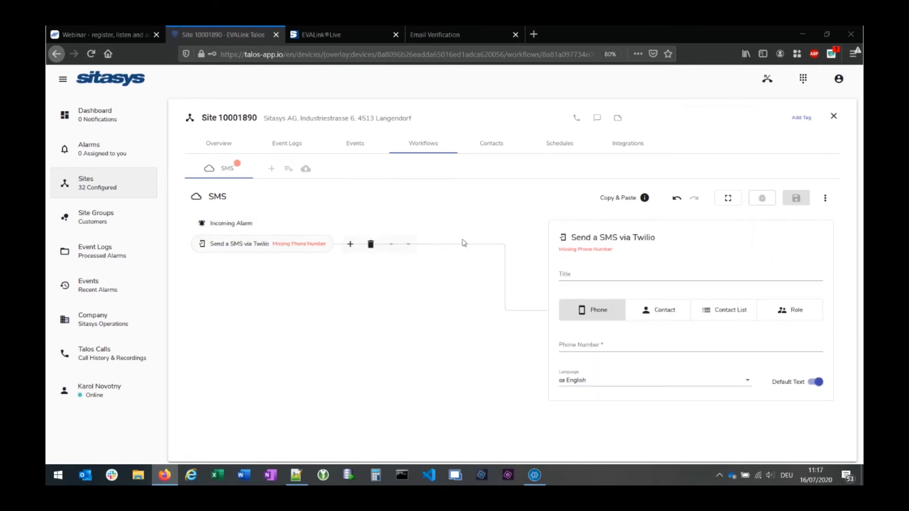
{"action": "left_click", "coordinate": [599, 276]}
{"action": "type", "text": "SMS"}
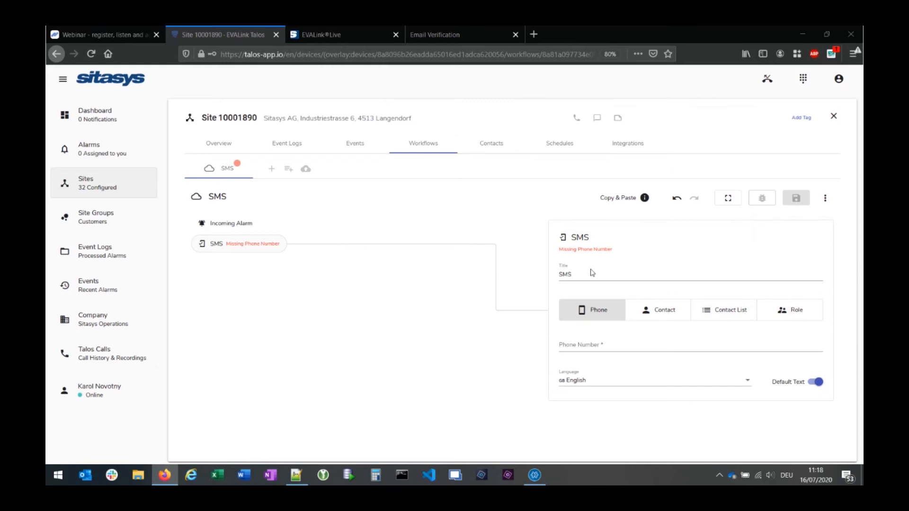
- Enter the recipient phone number on the SMS step, save, and turn Default Text off
{"action": "left_click", "coordinate": [579, 347]}
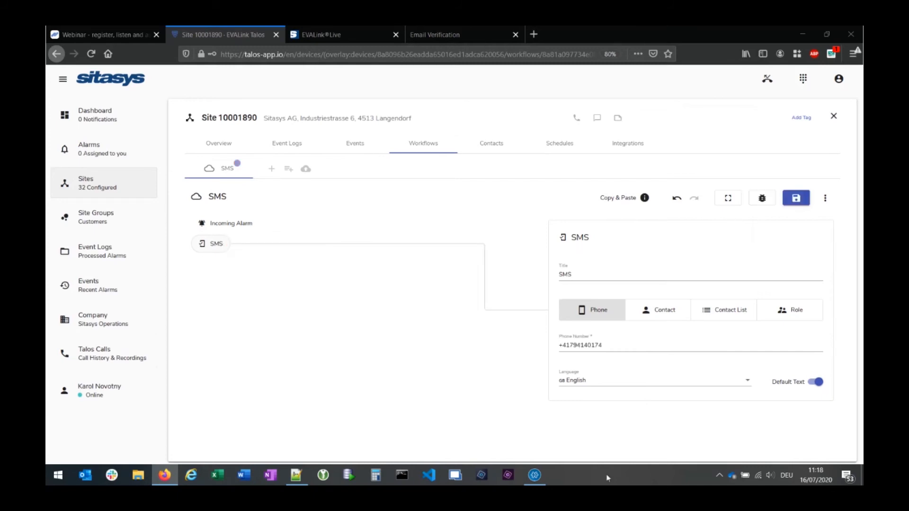
{"action": "left_click", "coordinate": [802, 198]}
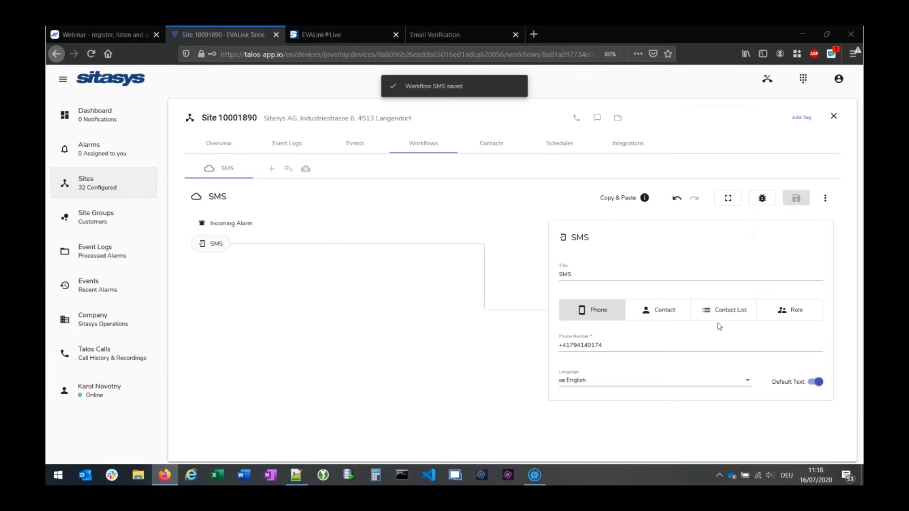
{"action": "left_click", "coordinate": [815, 382]}
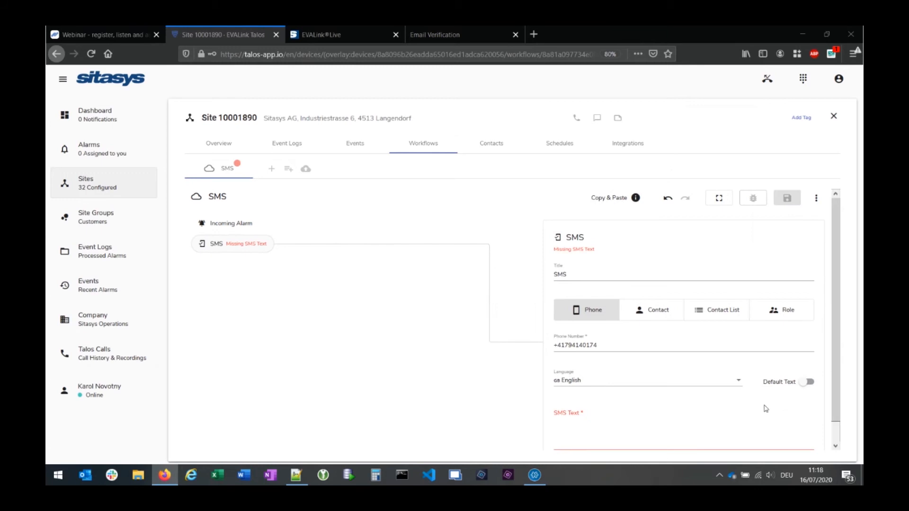
- Type some test text into the SMS Text field and clear it again
{"action": "left_click", "coordinate": [589, 414]}
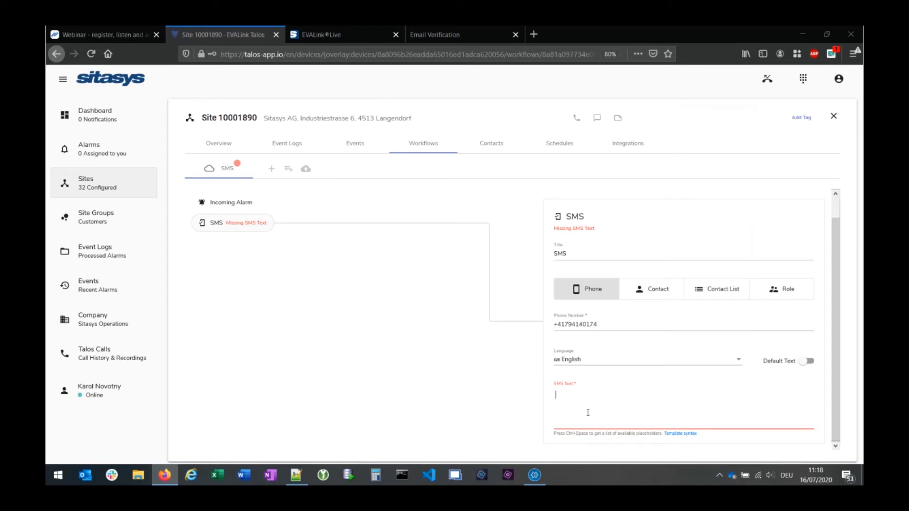
{"action": "type", "text": "ufeug"}
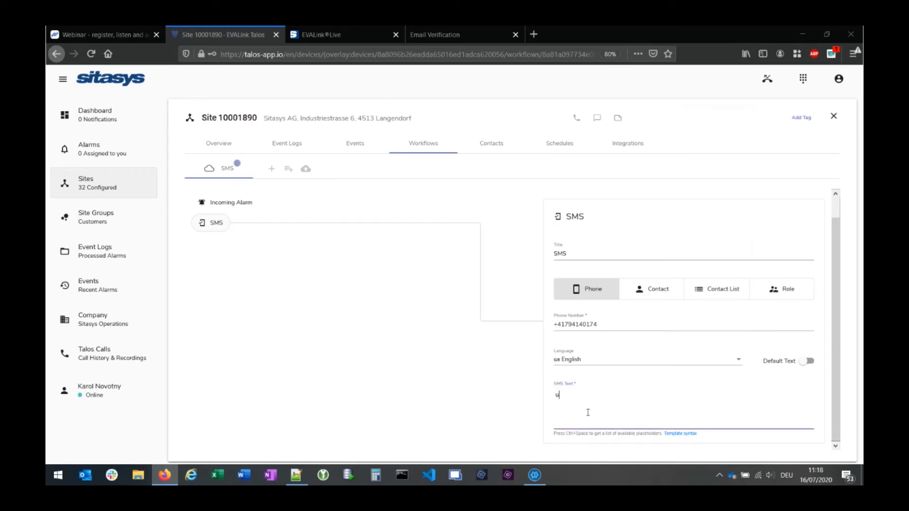
{"action": "key", "text": "BackSpace"}
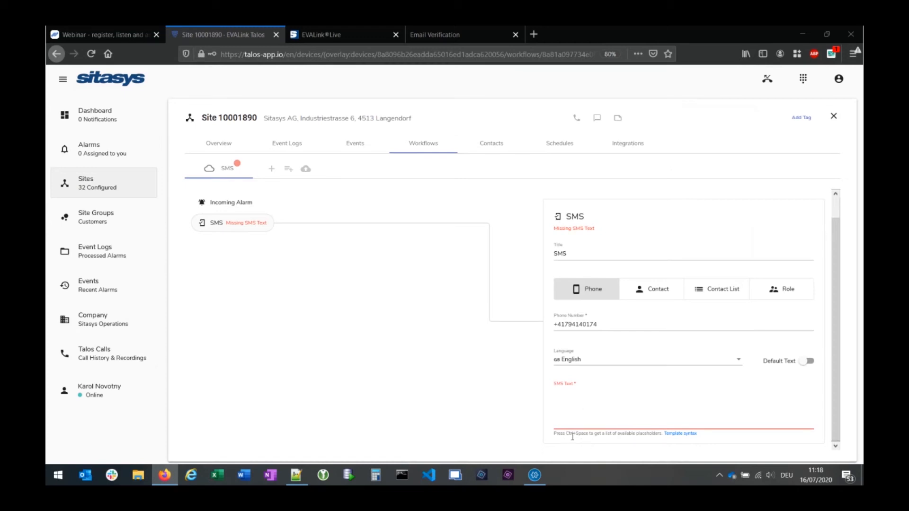
- Insert the {{ alarm.deviceId }} placeholder, delete it, and switch Default Text back on
{"action": "key", "text": "ctrl+space"}
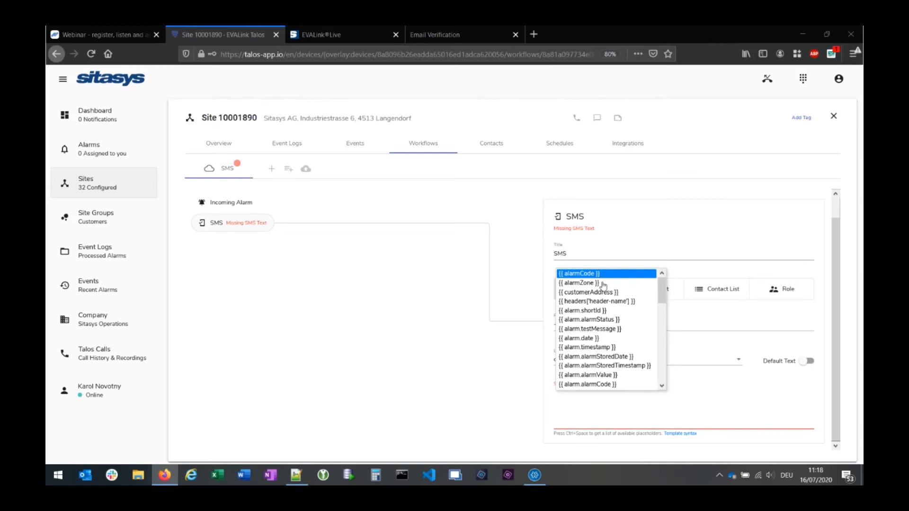
{"action": "mouse_move", "coordinate": [665, 292]}
{"action": "left_mouse_down"}
{"action": "mouse_move", "coordinate": [662, 329]}
{"action": "mouse_move", "coordinate": [663, 279]}
{"action": "left_mouse_up"}
{"action": "scroll", "coordinate": [630, 348], "scroll_direction": "down", "scroll_amount": 3}
{"action": "scroll", "coordinate": [631, 348], "scroll_direction": "down", "scroll_amount": 2}
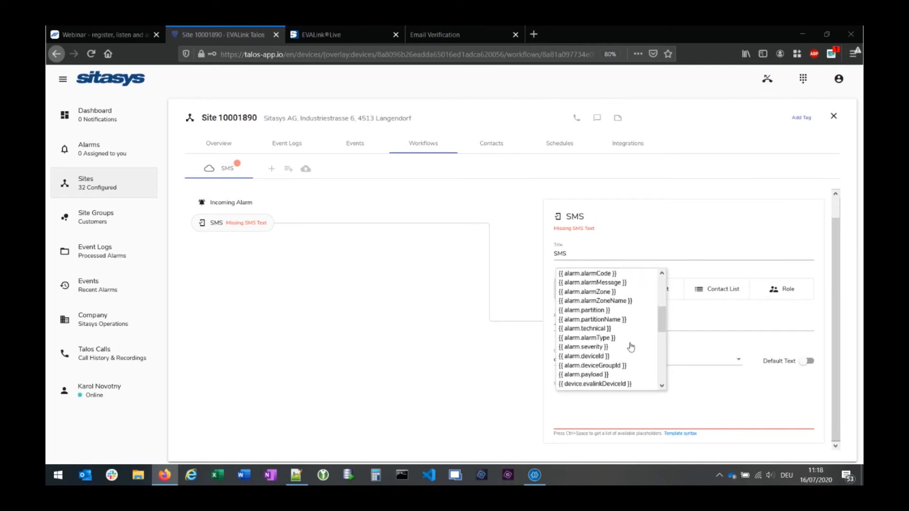
{"action": "left_click", "coordinate": [590, 344]}
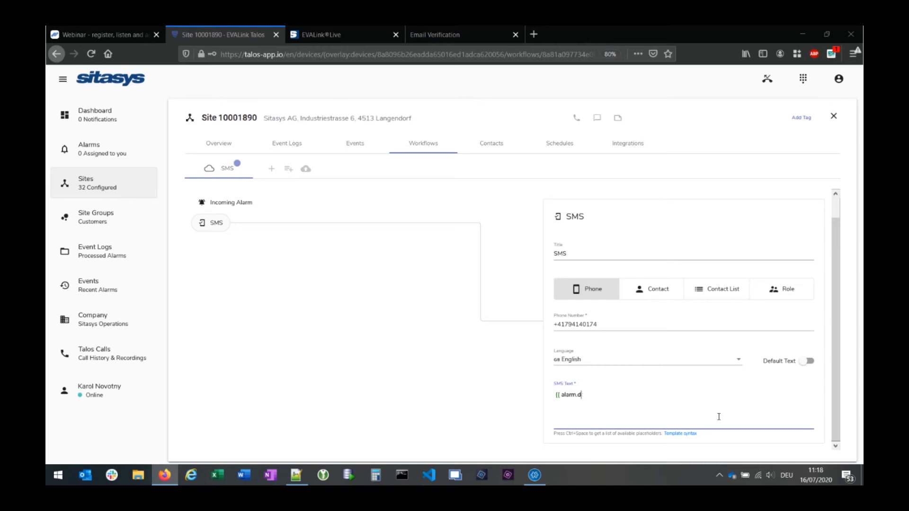
{"action": "key", "text": "BackSpace"}
{"action": "key", "text": "BackSpace"}
{"action": "key", "text": "BackSpace"}
{"action": "key", "text": "BackSpace"}
{"action": "key", "text": "BackSpace"}
{"action": "key", "text": "BackSpace"}
{"action": "key", "text": "BackSpace"}
{"action": "key", "text": "BackSpace"}
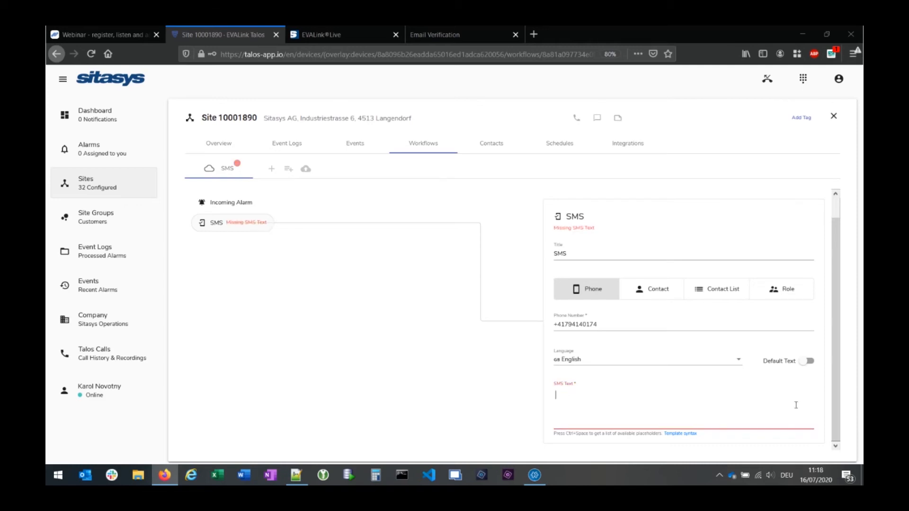
{"action": "left_click", "coordinate": [807, 360]}
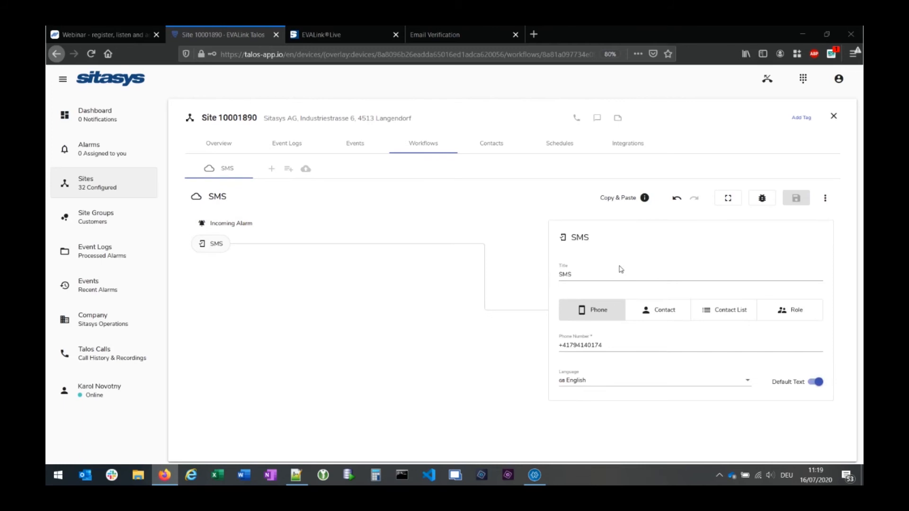
- Add a Close Workflow step after the SMS step
{"action": "left_click", "coordinate": [236, 224]}
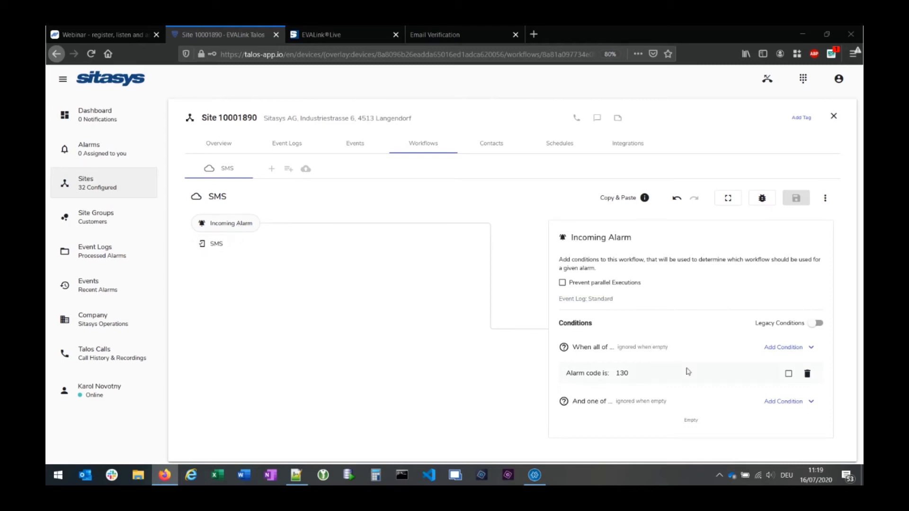
{"action": "left_click", "coordinate": [223, 249]}
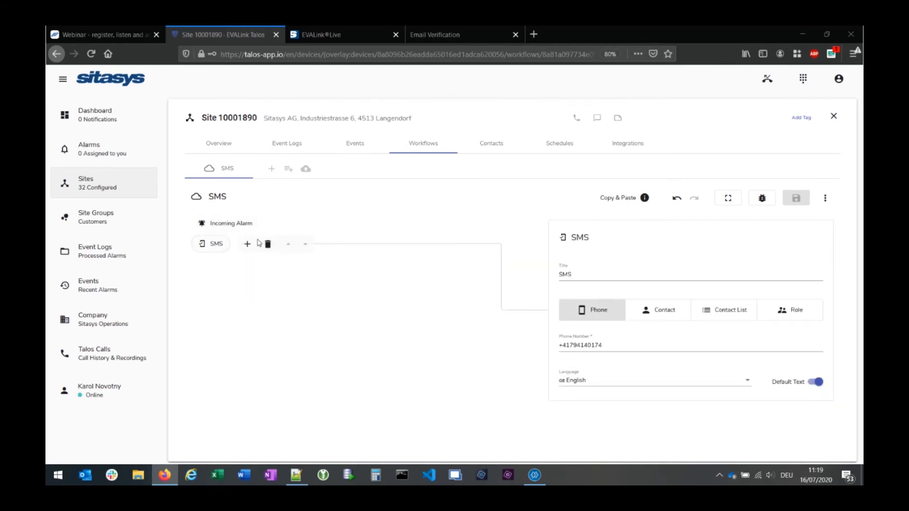
{"action": "mouse_move", "coordinate": [245, 250]}
{"action": "left_click", "coordinate": [246, 246]}
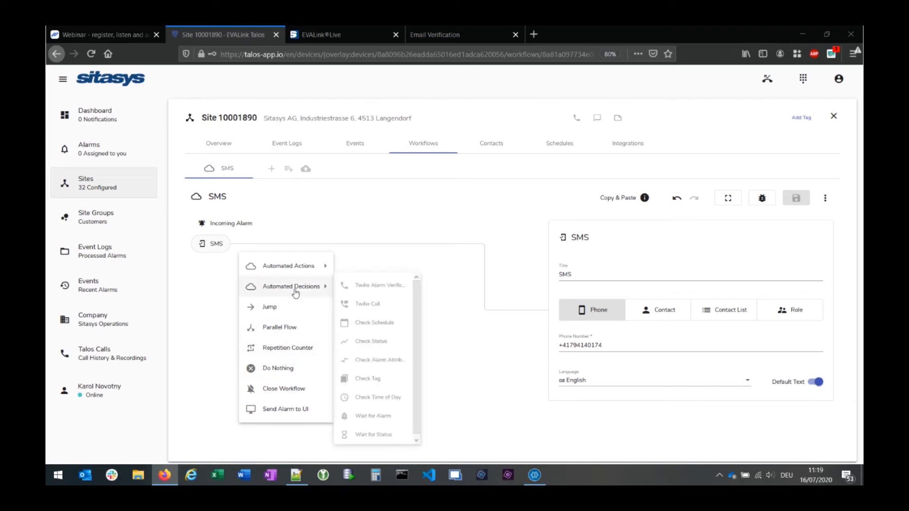
{"action": "mouse_move", "coordinate": [291, 290]}
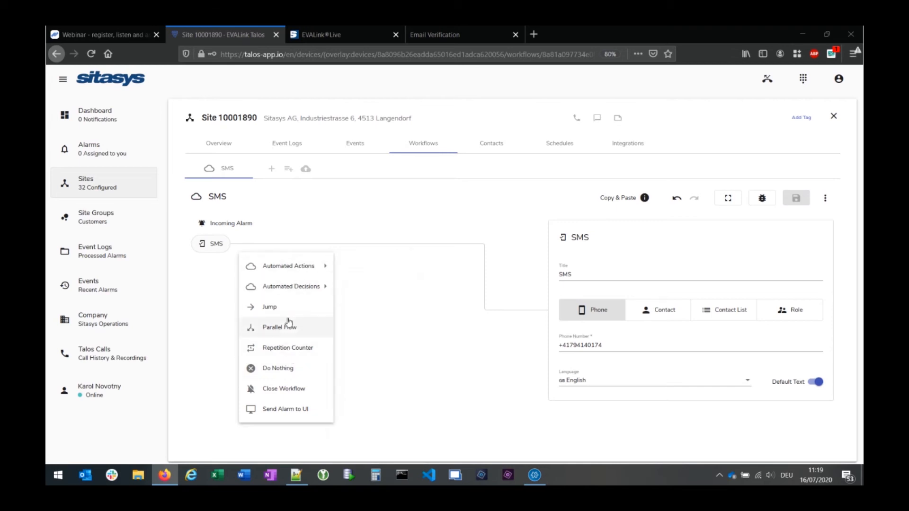
{"action": "left_click", "coordinate": [283, 392]}
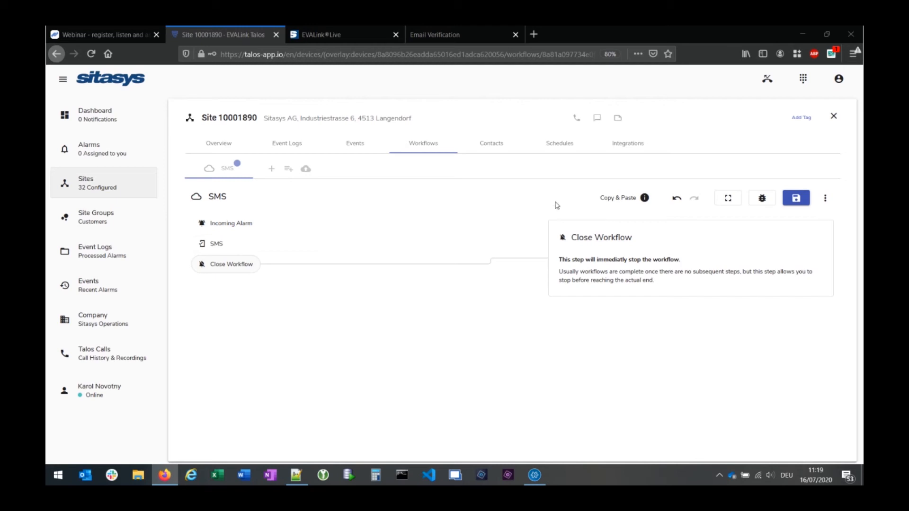
- Review the Incoming Alarm, SMS and Close Workflow steps, then save the workflow
{"action": "mouse_move", "coordinate": [237, 227]}
{"action": "left_click", "coordinate": [236, 227]}
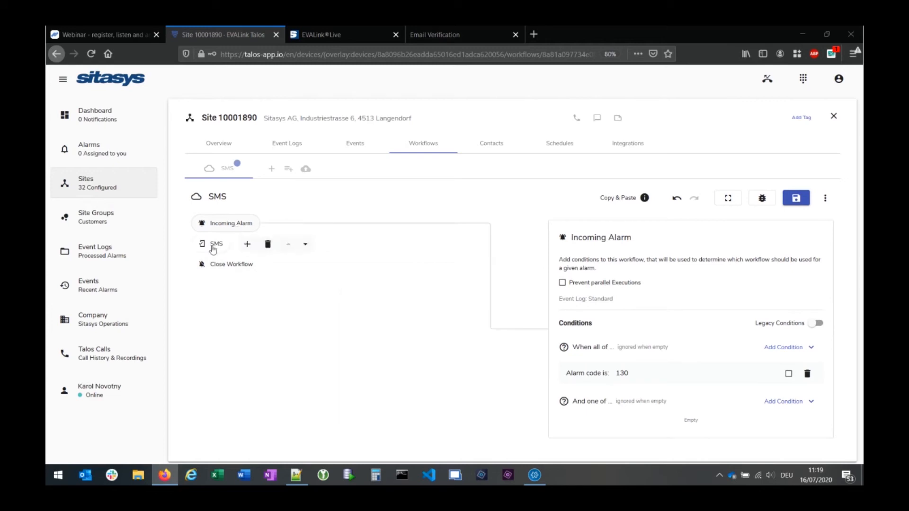
{"action": "left_click", "coordinate": [217, 247]}
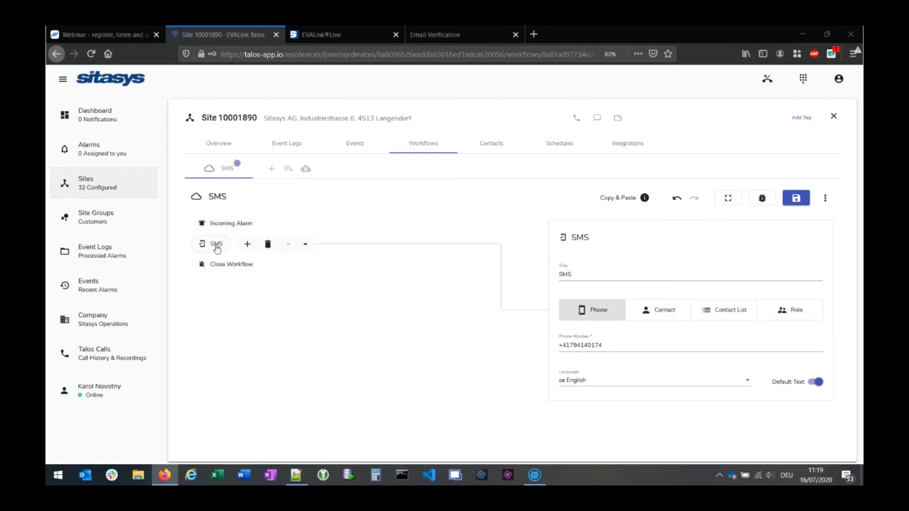
{"action": "left_click", "coordinate": [229, 265]}
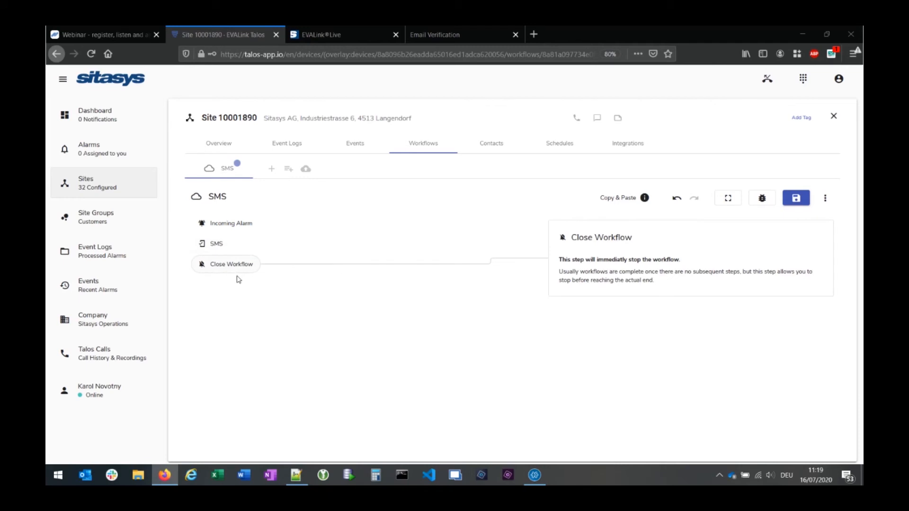
{"action": "left_click", "coordinate": [795, 199]}
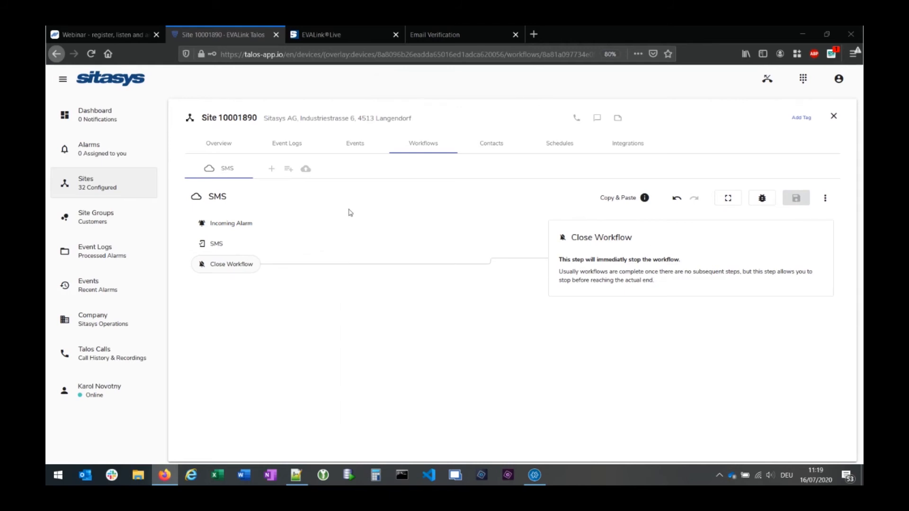
- Open the Trigger Alarm dialog from the Alarms page for site 10001890
{"action": "left_click", "coordinate": [87, 150]}
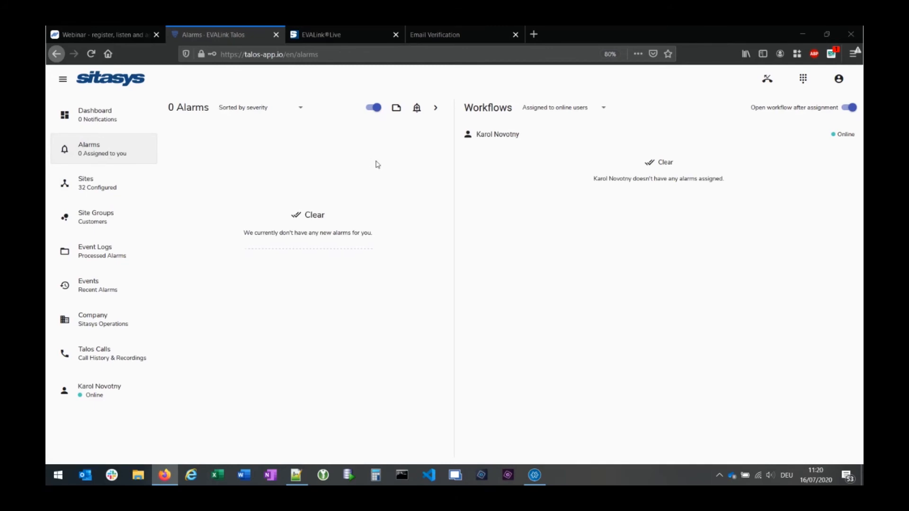
{"action": "left_click", "coordinate": [416, 109]}
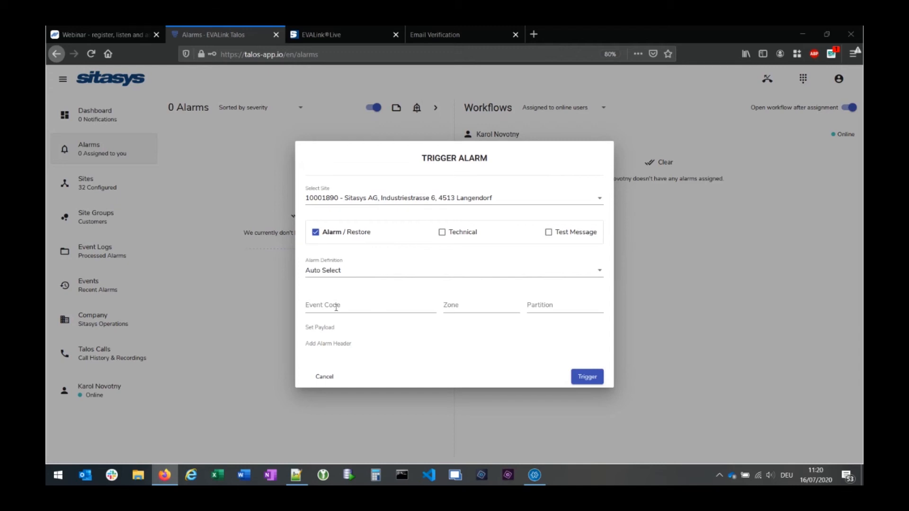
- Trigger a test alarm with event code 130 - Burglary, then close the dialog
{"action": "left_click", "coordinate": [336, 307]}
{"action": "type", "text": "13"}
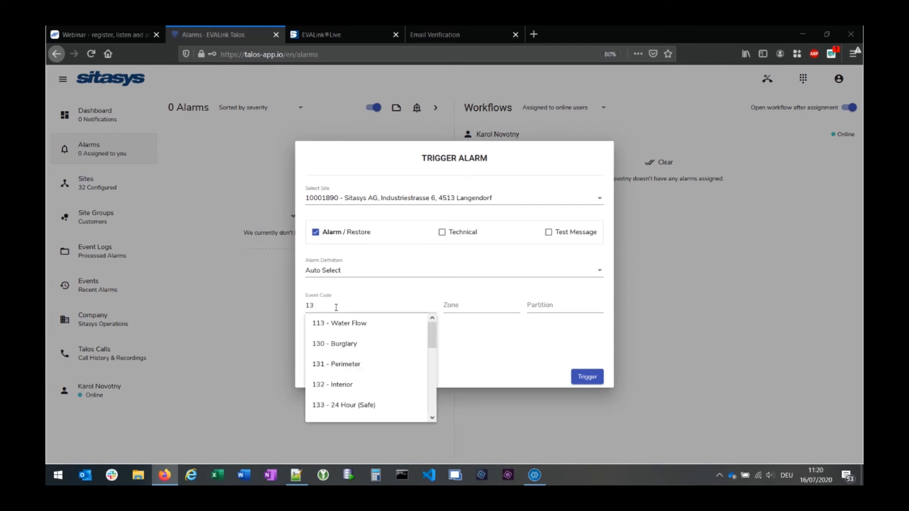
{"action": "type", "text": "0"}
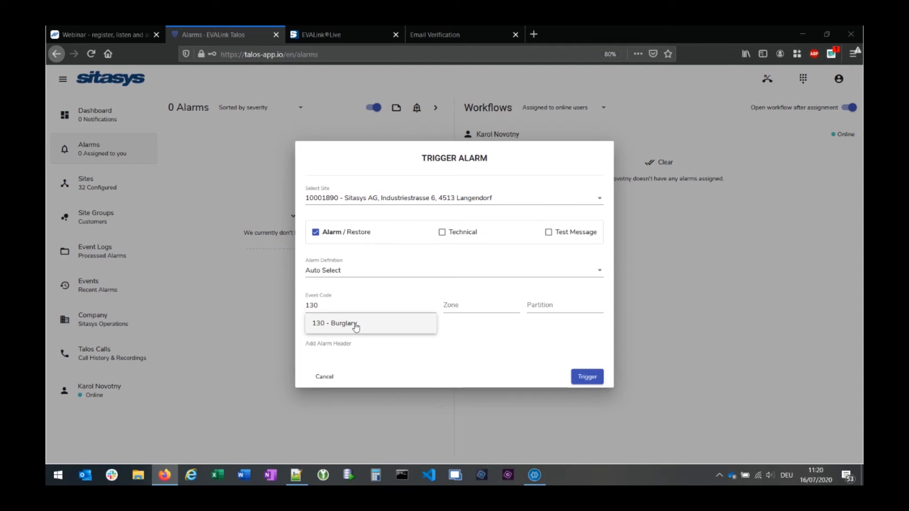
{"action": "left_click", "coordinate": [355, 327]}
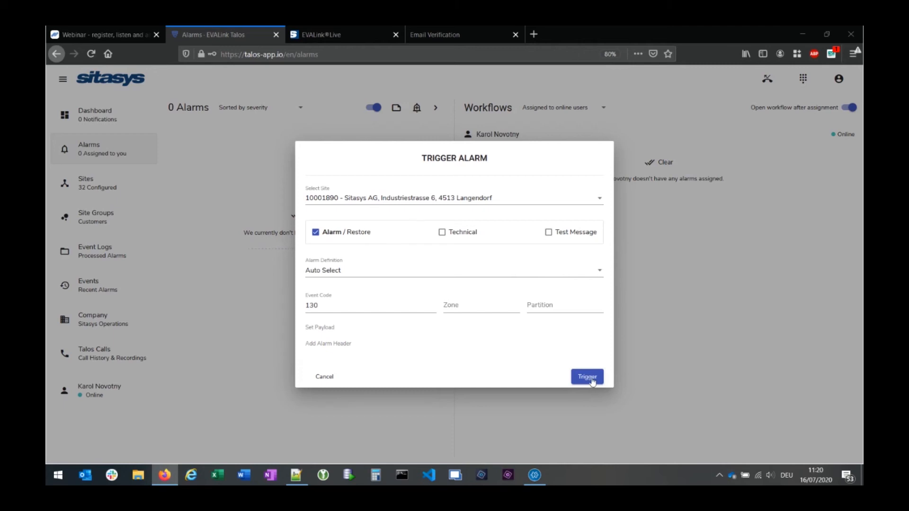
{"action": "left_click", "coordinate": [591, 381]}
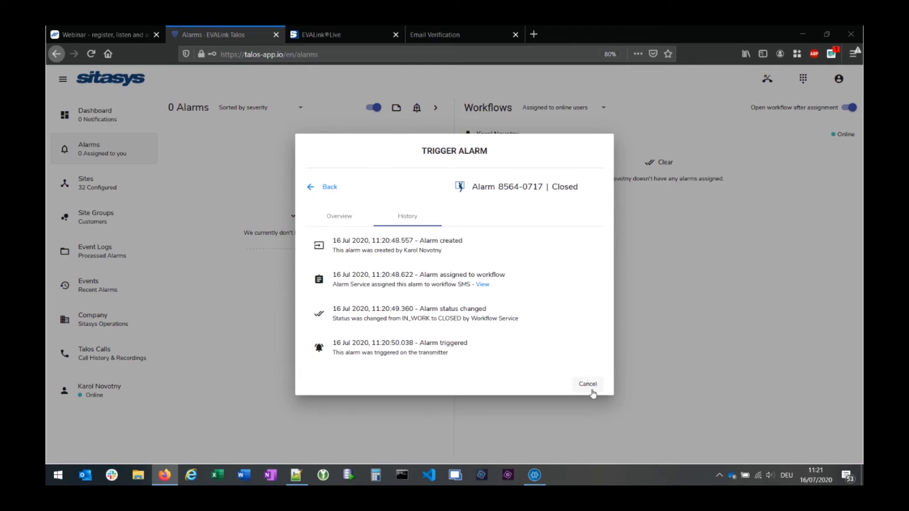
{"action": "left_click", "coordinate": [589, 392]}
- Inspect alarm 8564-0717's SMS and Close Workflow log entries, then return to Alarms
{"action": "left_click", "coordinate": [94, 251]}
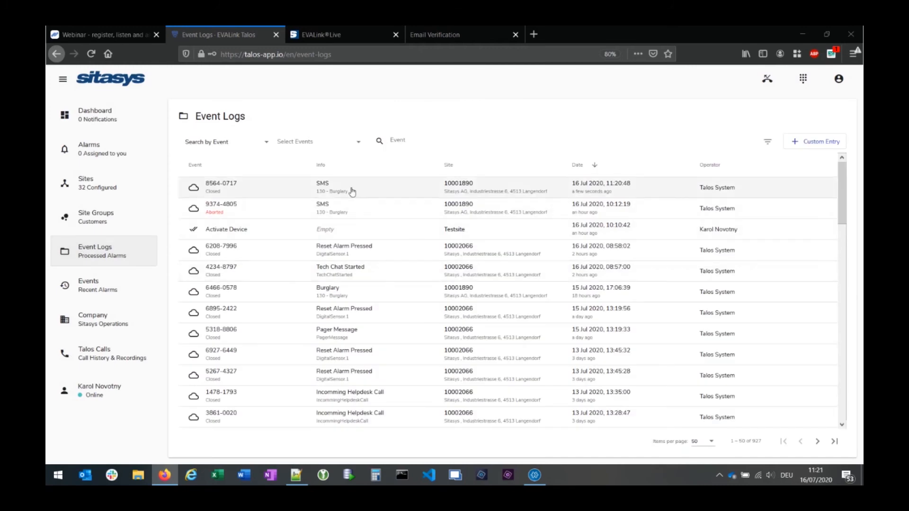
{"action": "left_click", "coordinate": [354, 188]}
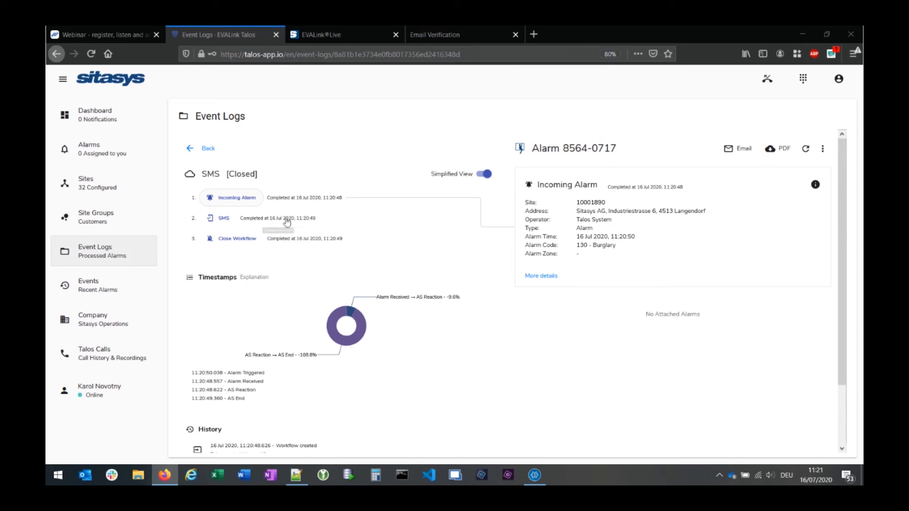
{"action": "mouse_move", "coordinate": [286, 222]}
{"action": "left_click", "coordinate": [278, 223]}
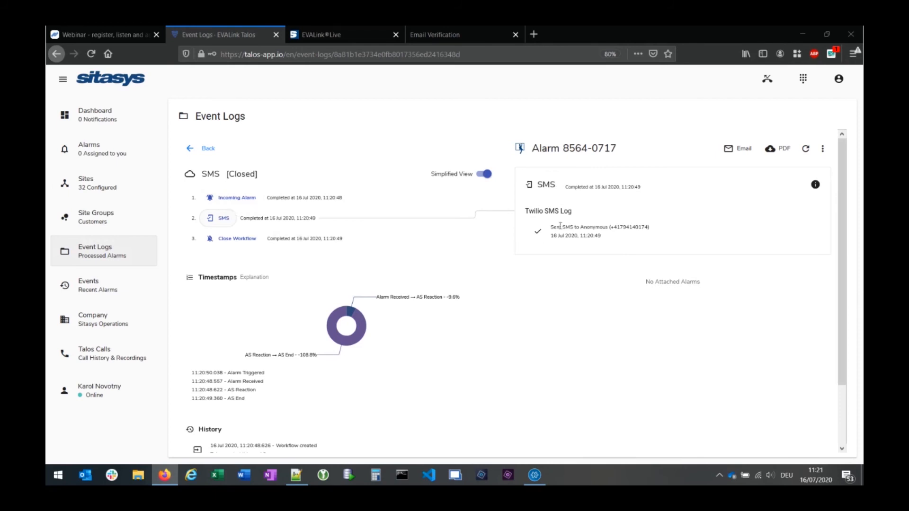
{"action": "left_click", "coordinate": [280, 243]}
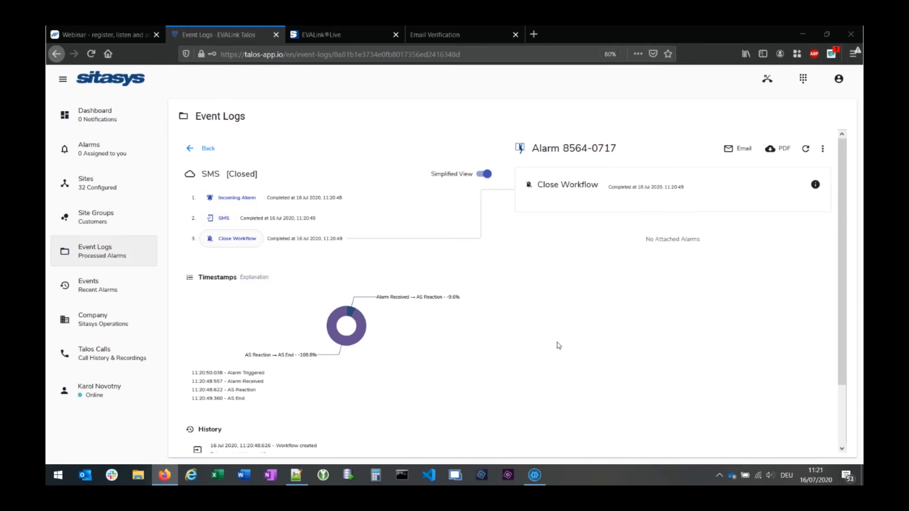
{"action": "scroll", "coordinate": [557, 345], "scroll_direction": "down", "scroll_amount": 3}
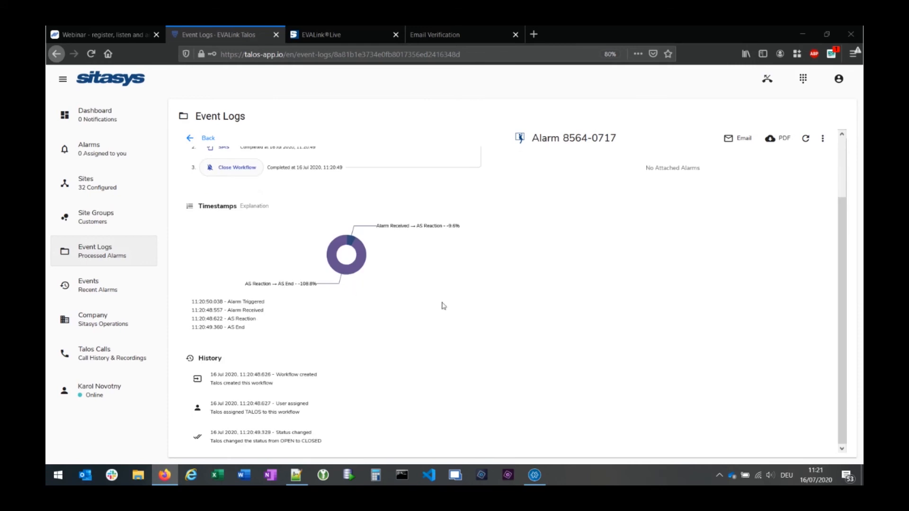
{"action": "scroll", "coordinate": [480, 316], "scroll_direction": "up", "scroll_amount": 3}
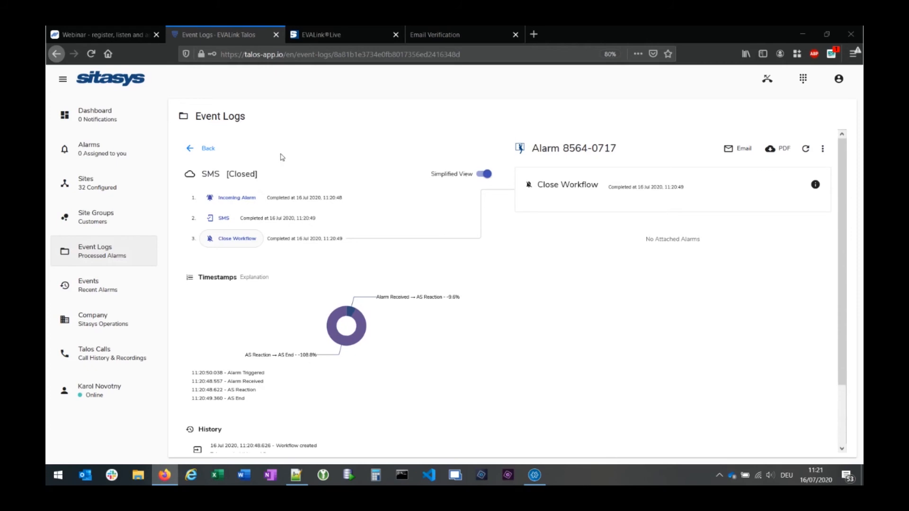
{"action": "left_click", "coordinate": [93, 151]}
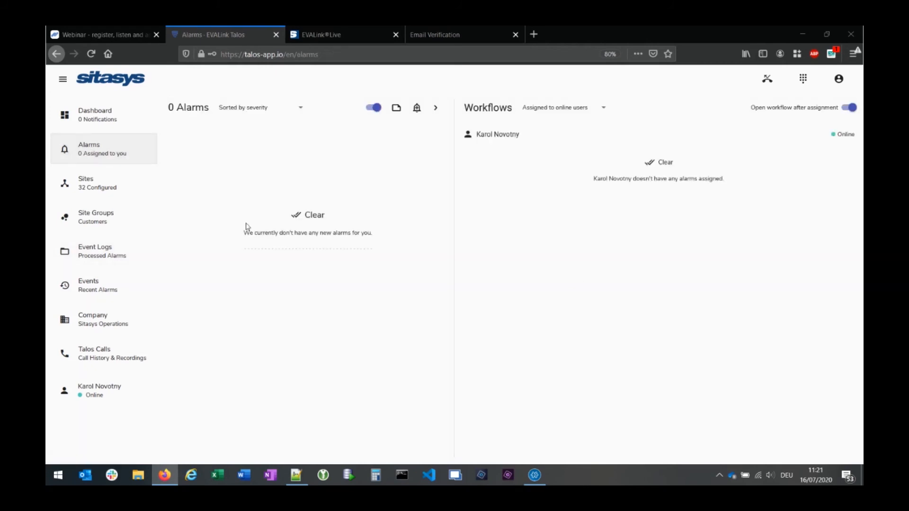
- Open site 10001890 from the Sites list and go to its Workflows tab
{"action": "left_click", "coordinate": [82, 195]}
{"action": "left_click", "coordinate": [299, 193]}
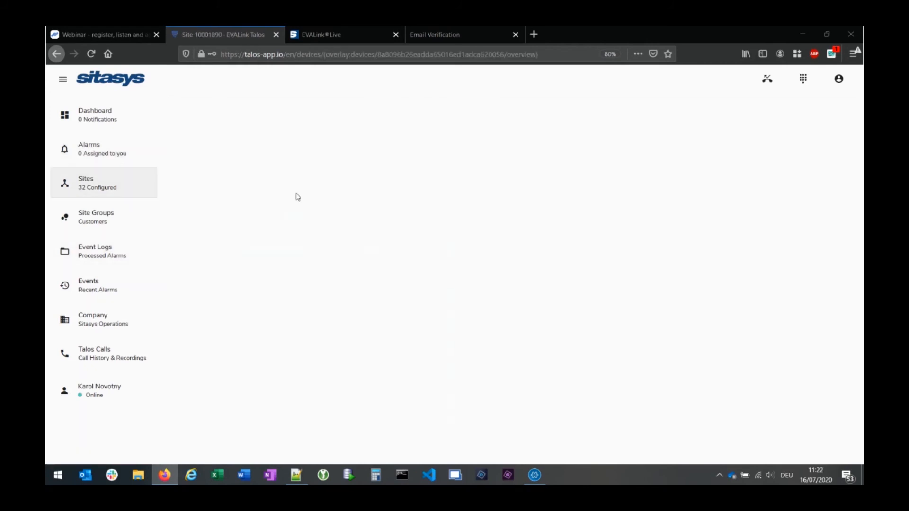
{"action": "left_click", "coordinate": [424, 151]}
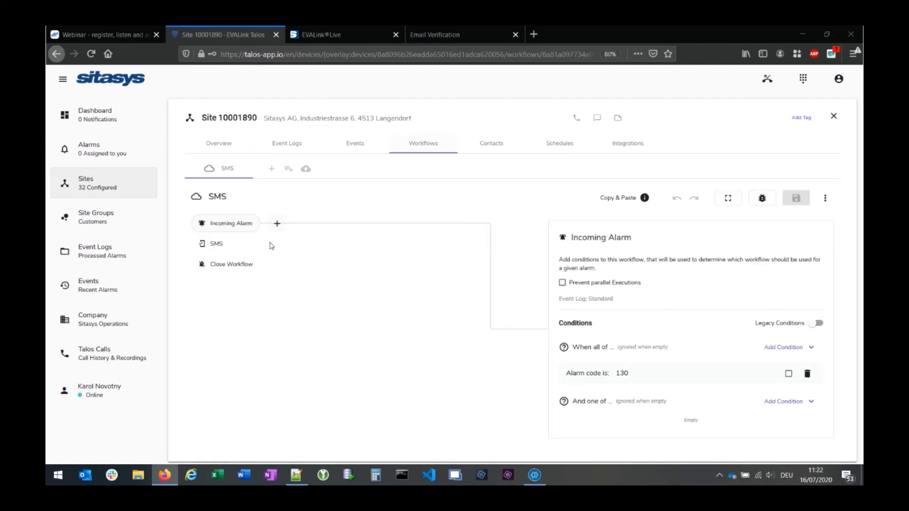
{"action": "mouse_move", "coordinate": [247, 247]}
- Insert a Twilio Alarm Verification step after Incoming Alarm and inspect its outcome branches
{"action": "left_click", "coordinate": [276, 224]}
{"action": "mouse_move", "coordinate": [328, 268]}
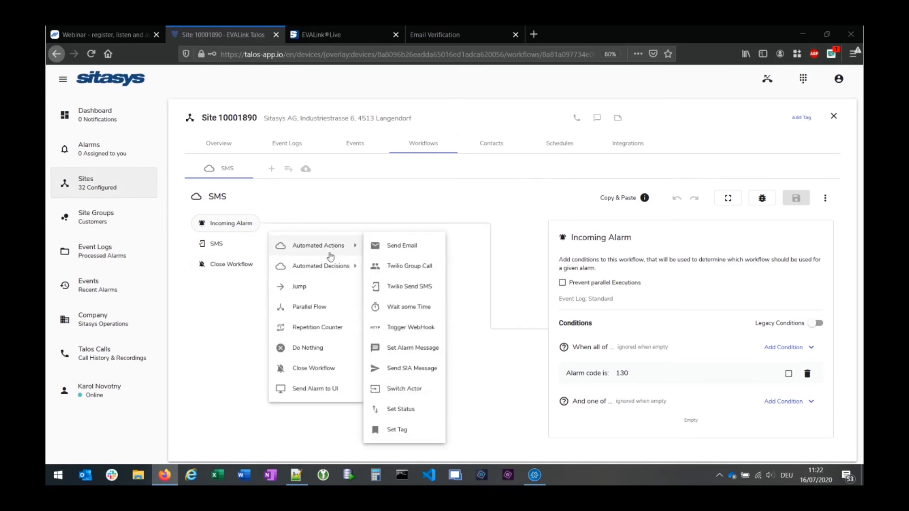
{"action": "left_click", "coordinate": [415, 268]}
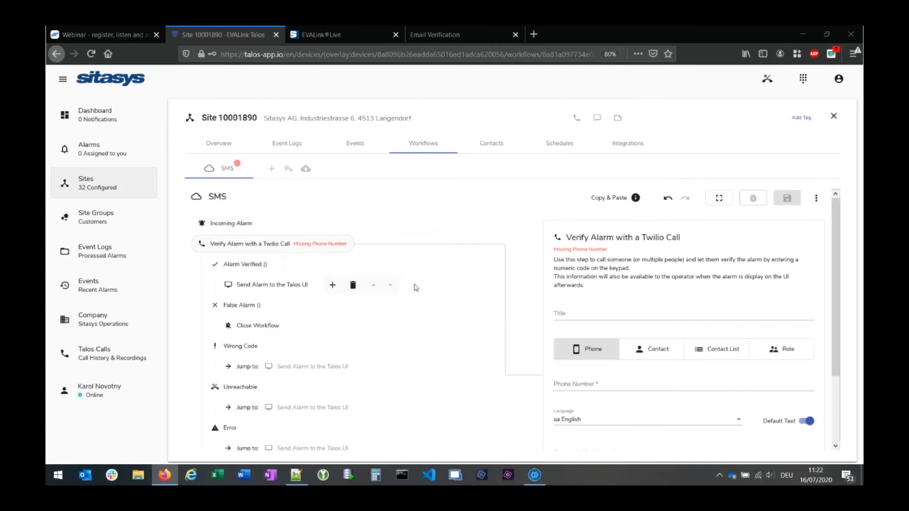
{"action": "scroll", "coordinate": [439, 306], "scroll_direction": "down", "scroll_amount": 3}
{"action": "scroll", "coordinate": [440, 306], "scroll_direction": "up", "scroll_amount": 2}
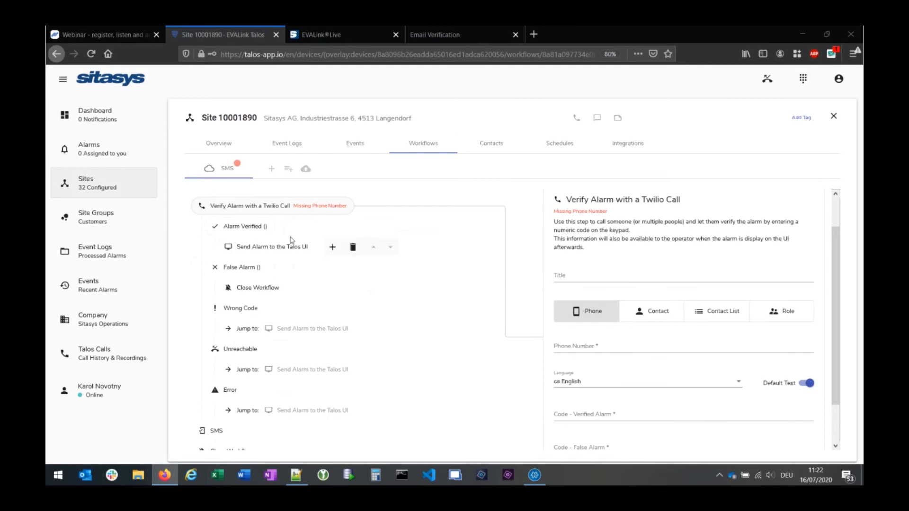
{"action": "mouse_move", "coordinate": [280, 221]}
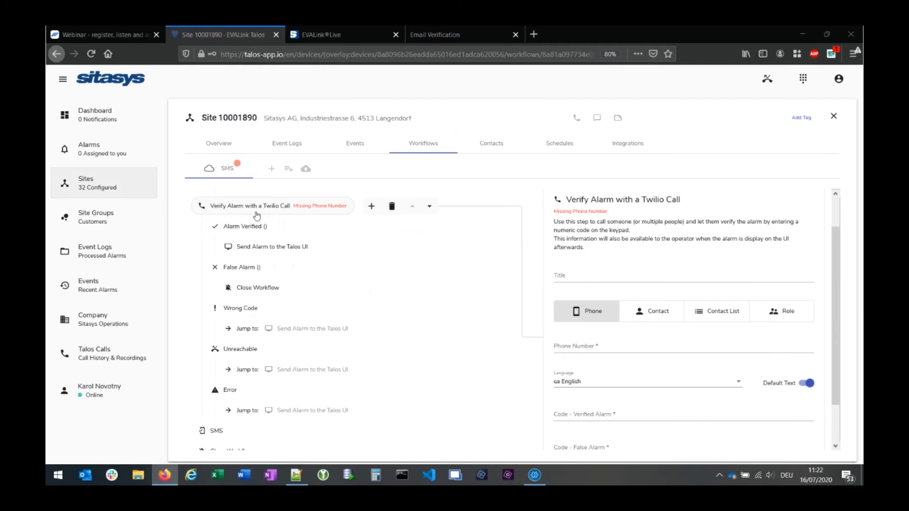
{"action": "mouse_move", "coordinate": [299, 235]}
{"action": "mouse_move", "coordinate": [272, 252]}
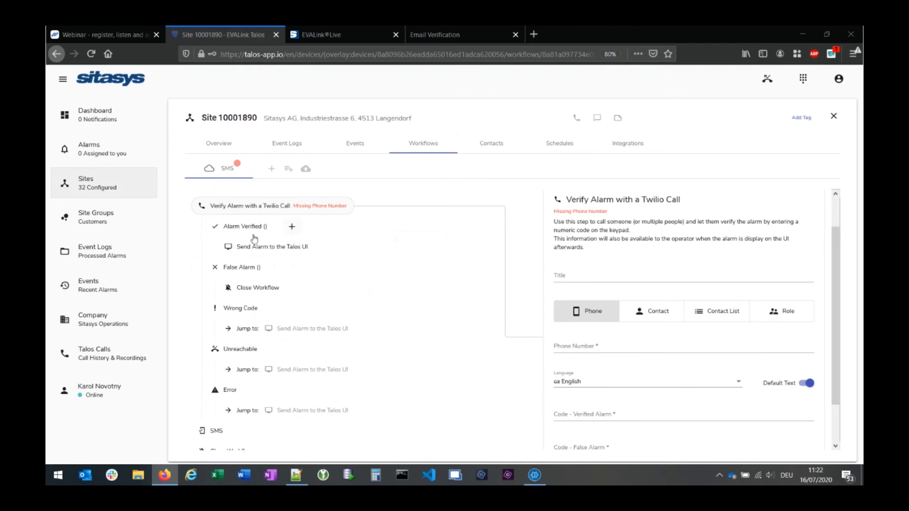
{"action": "mouse_move", "coordinate": [255, 238]}
{"action": "mouse_move", "coordinate": [262, 304]}
{"action": "mouse_move", "coordinate": [253, 353]}
{"action": "mouse_move", "coordinate": [275, 327]}
- Open the step menu on the Unreachable branch, then dismiss it without adding anything
{"action": "left_click", "coordinate": [282, 348]}
{"action": "mouse_move", "coordinate": [337, 186]}
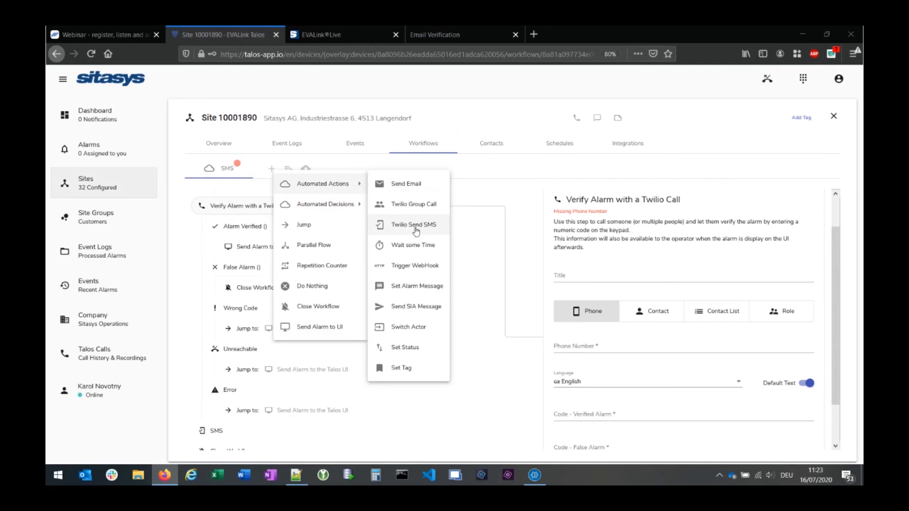
{"action": "mouse_move", "coordinate": [347, 206]}
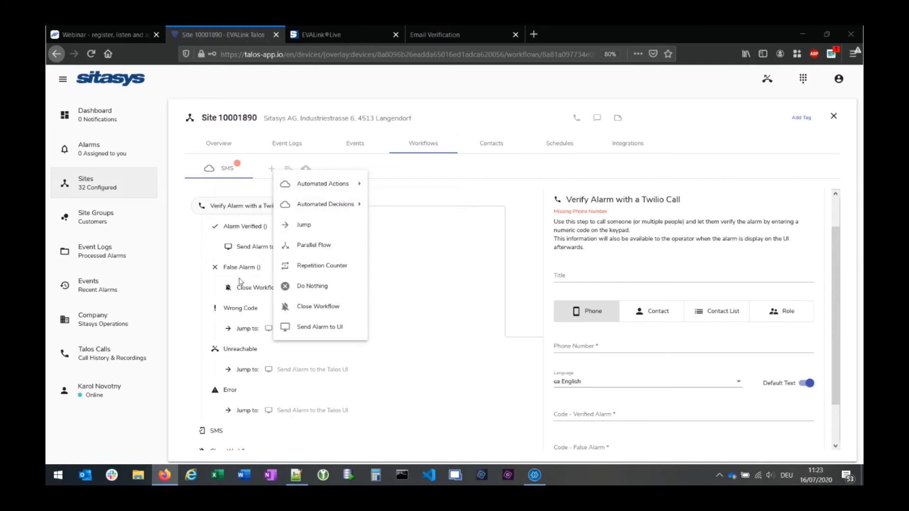
{"action": "left_click", "coordinate": [497, 176]}
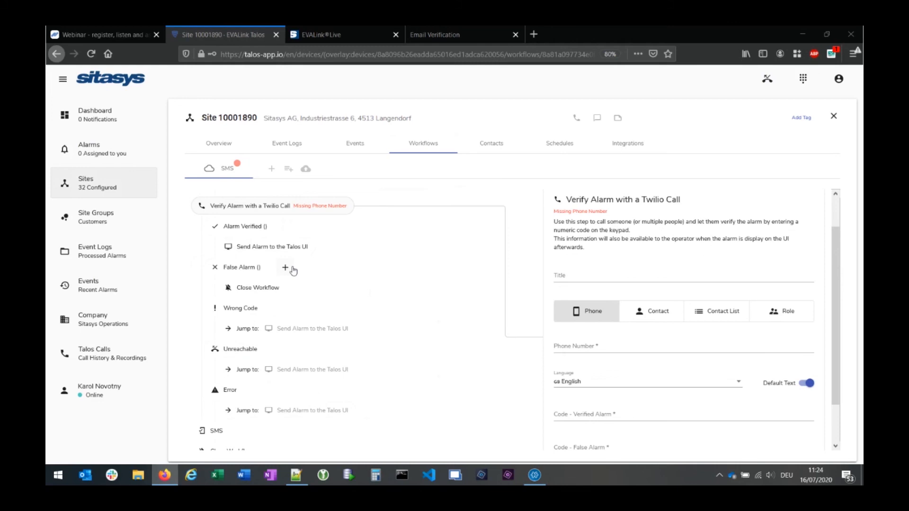
- Review the SMS step's settings, then display the Incoming Alarm condition for alarm code 130
{"action": "scroll", "coordinate": [357, 349], "scroll_direction": "down", "scroll_amount": 1}
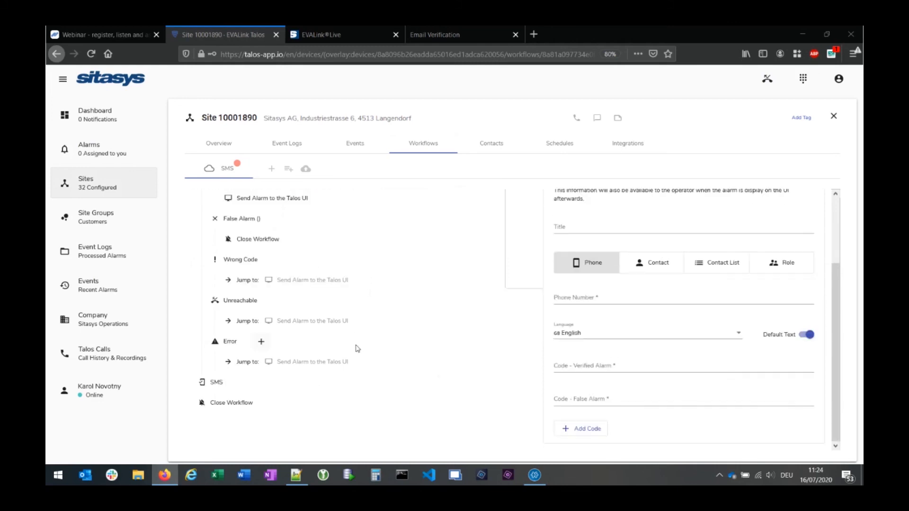
{"action": "left_click", "coordinate": [209, 382]}
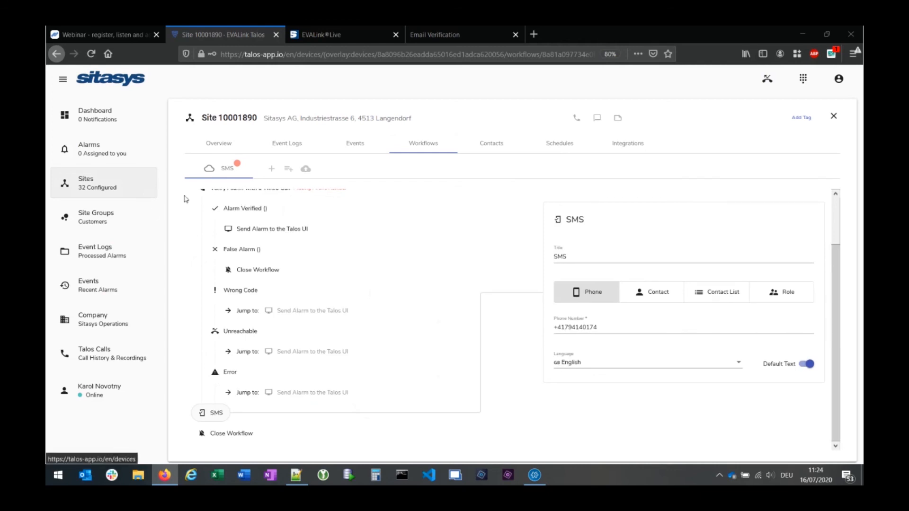
{"action": "scroll", "coordinate": [352, 229], "scroll_direction": "up", "scroll_amount": 1}
{"action": "left_click", "coordinate": [235, 223]}
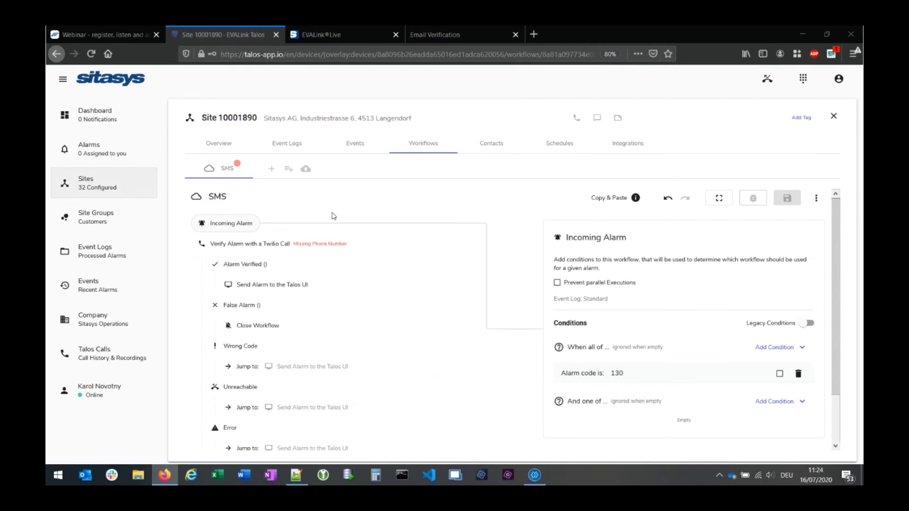
- Switch to EVALink Live's Manage sites and devices page
{"action": "left_click", "coordinate": [355, 36]}
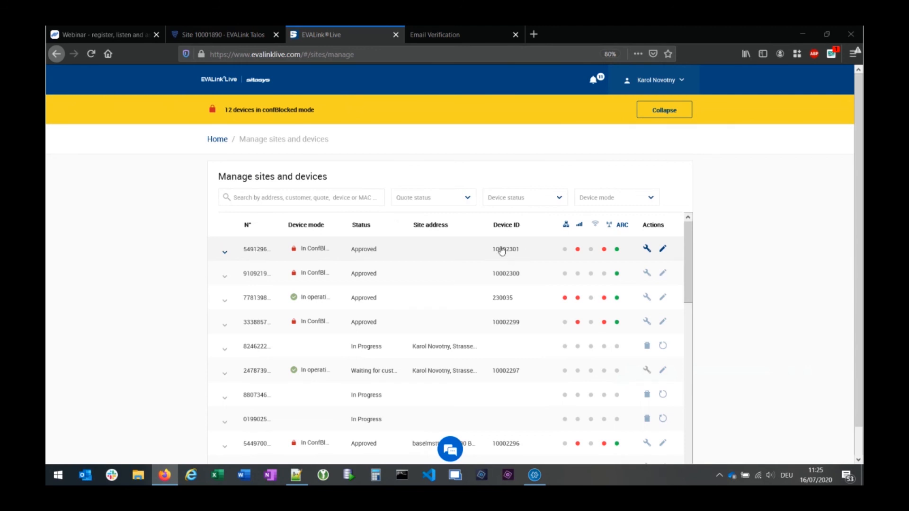
- Open the Device monitoring page for device 10002301 from its configuration
{"action": "left_click", "coordinate": [264, 255]}
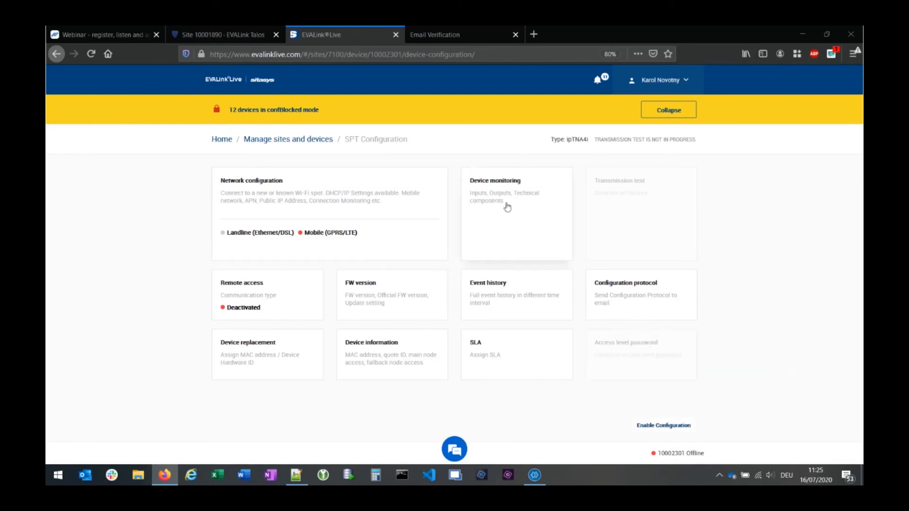
{"action": "left_click", "coordinate": [495, 186]}
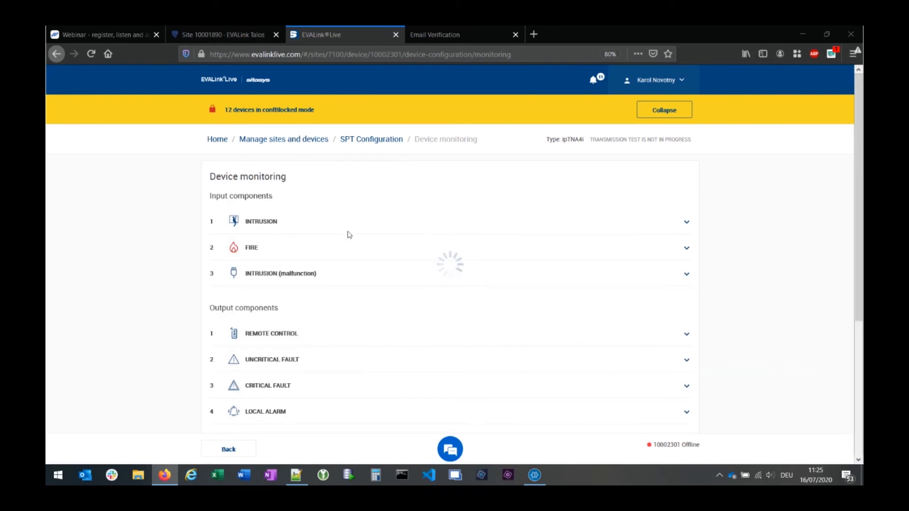
- Verify INTRUSION uses event code 130 Burglary and FIRE uses 110 Fire, then show the webinar page
{"action": "left_click", "coordinate": [265, 222]}
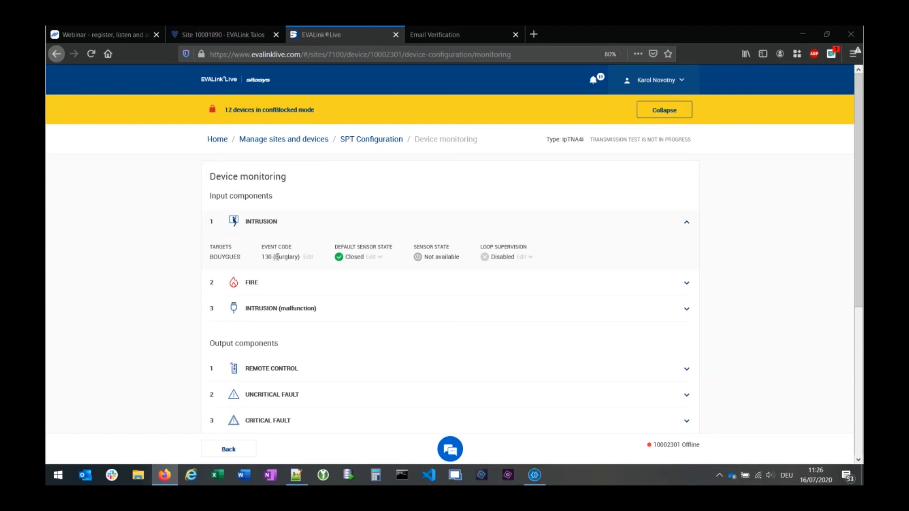
{"action": "left_click", "coordinate": [263, 290]}
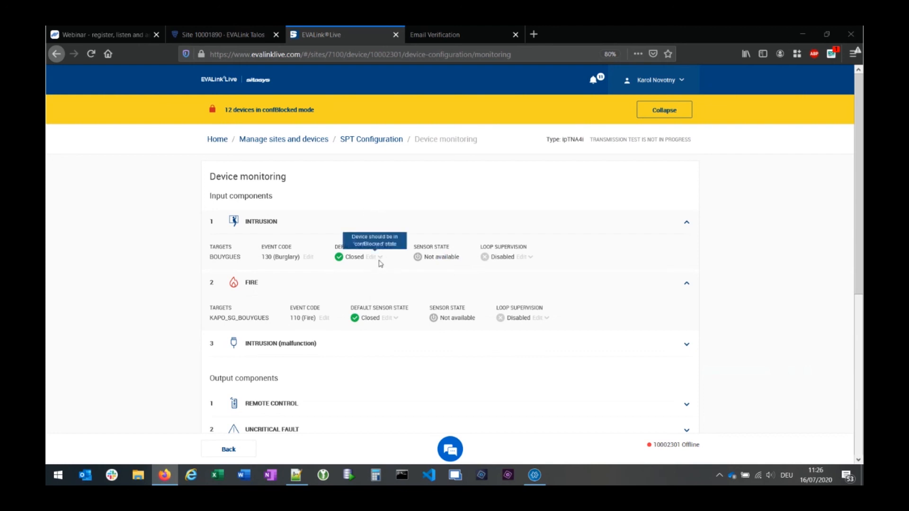
{"action": "mouse_move", "coordinate": [380, 260]}
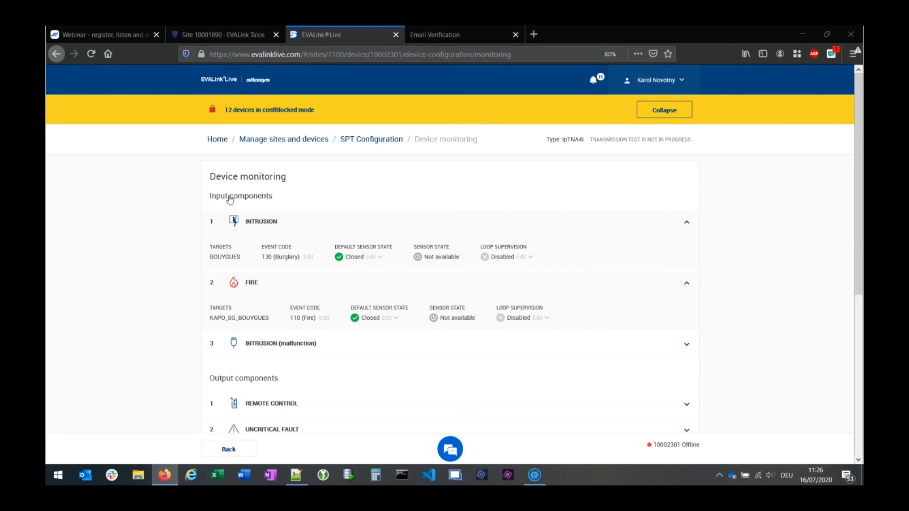
{"action": "left_click", "coordinate": [208, 34]}
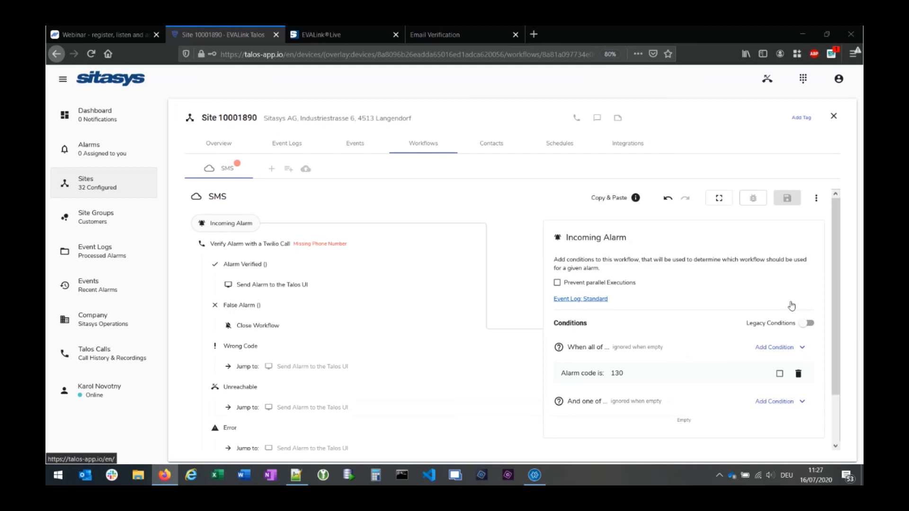
{"action": "left_click", "coordinate": [105, 36]}
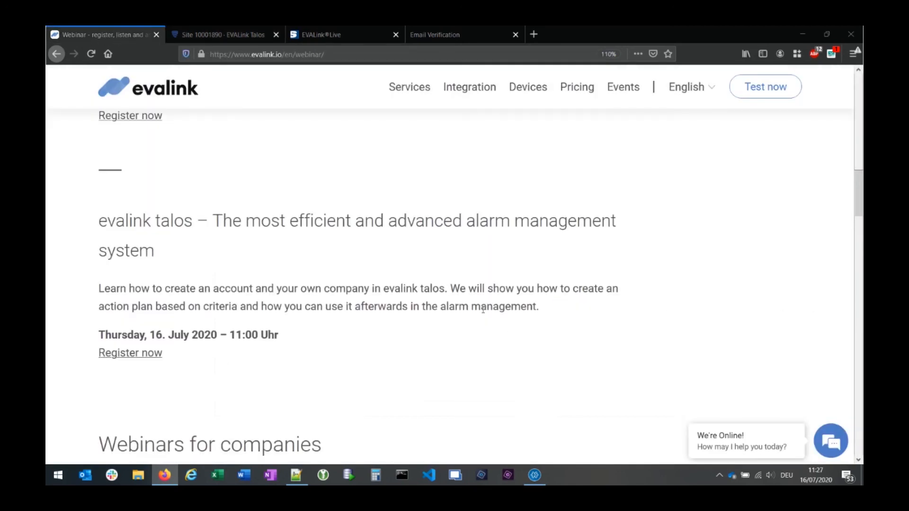
{"action": "scroll", "coordinate": [483, 309], "scroll_direction": "up", "scroll_amount": 5}
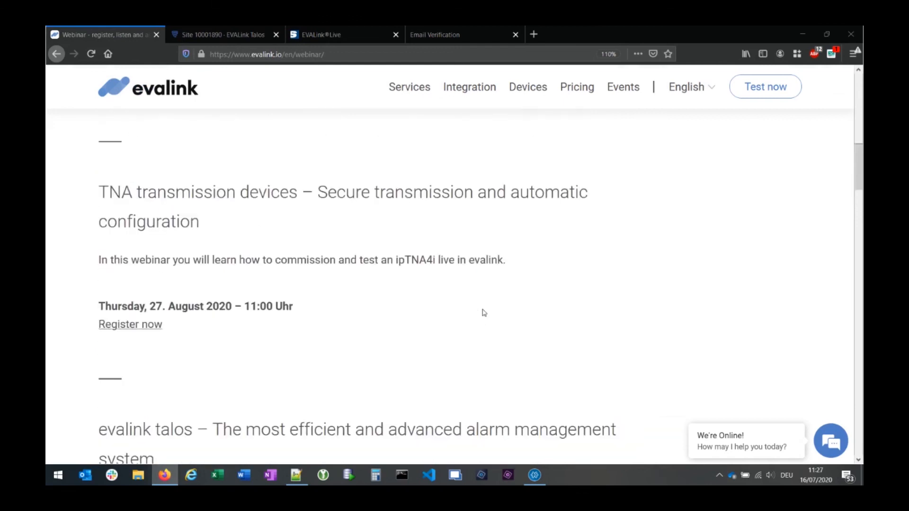
{"action": "scroll", "coordinate": [484, 312], "scroll_direction": "up", "scroll_amount": 7}
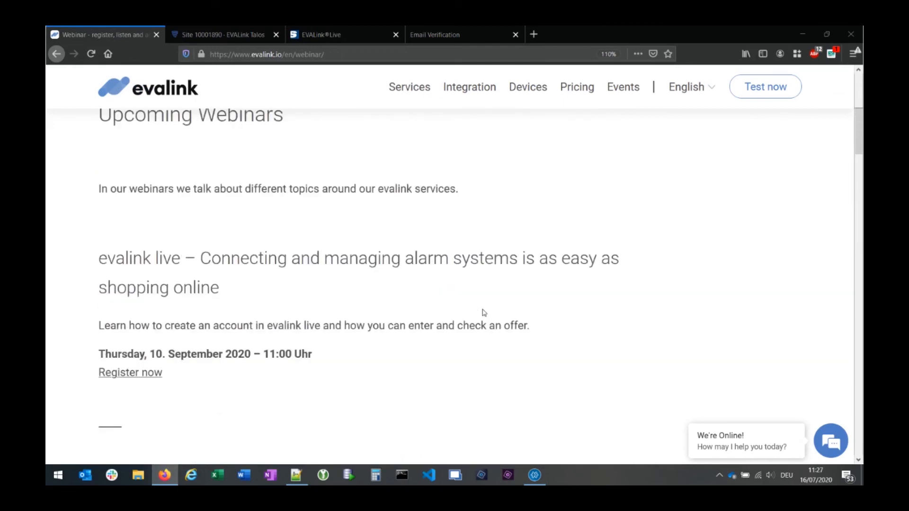
{"action": "scroll", "coordinate": [484, 312], "scroll_direction": "up", "scroll_amount": 4}
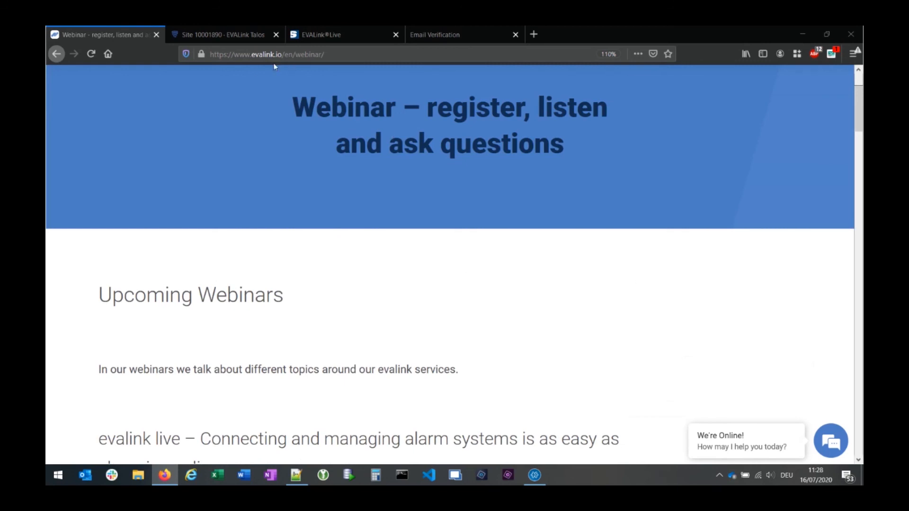
{"action": "scroll", "coordinate": [419, 256], "scroll_direction": "up", "scroll_amount": 2}
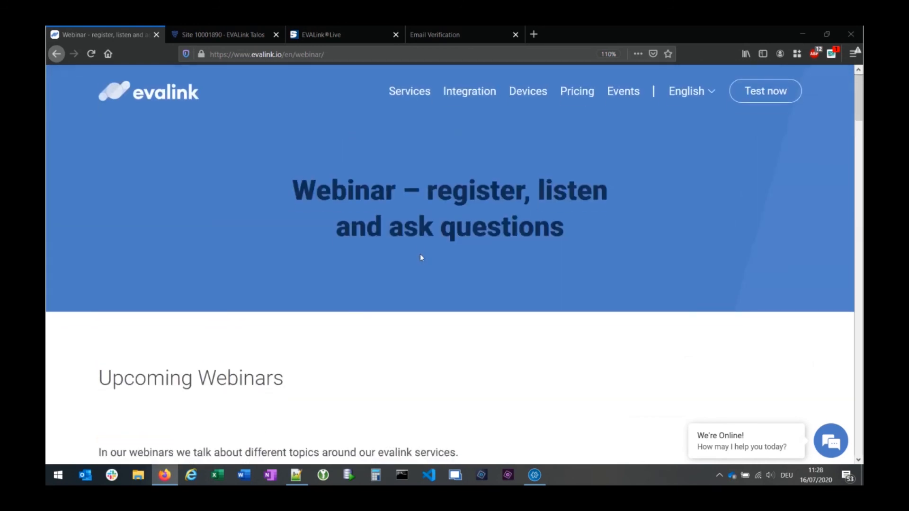
{"action": "scroll", "coordinate": [420, 257], "scroll_direction": "down", "scroll_amount": 6}
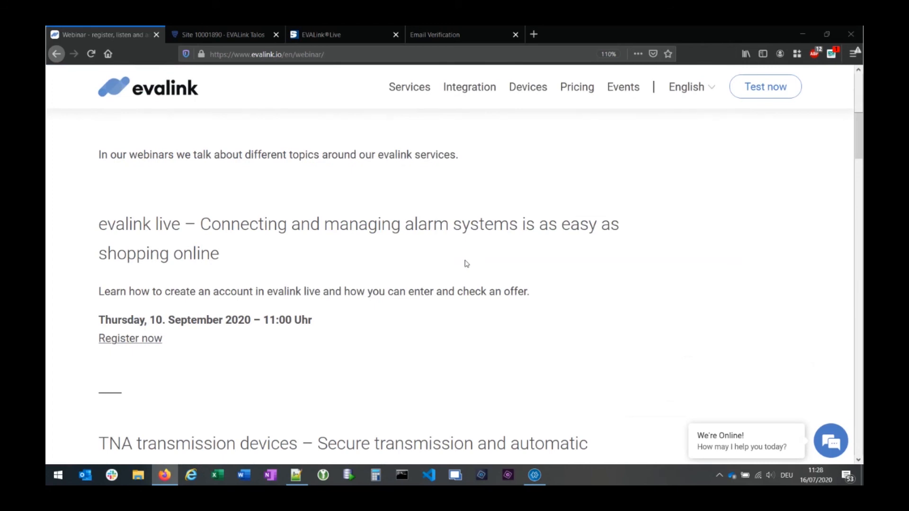
{"action": "scroll", "coordinate": [466, 263], "scroll_direction": "down", "scroll_amount": 5}
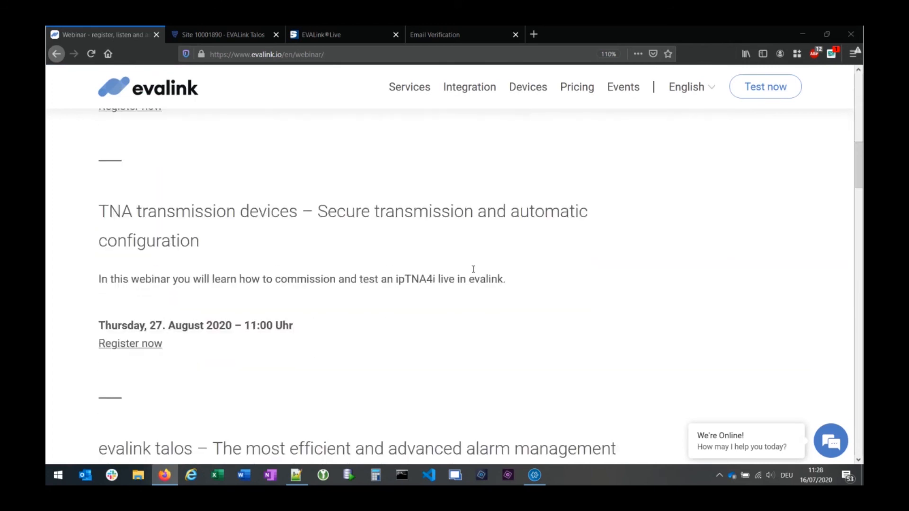
{"action": "scroll", "coordinate": [473, 270], "scroll_direction": "down", "scroll_amount": 7}
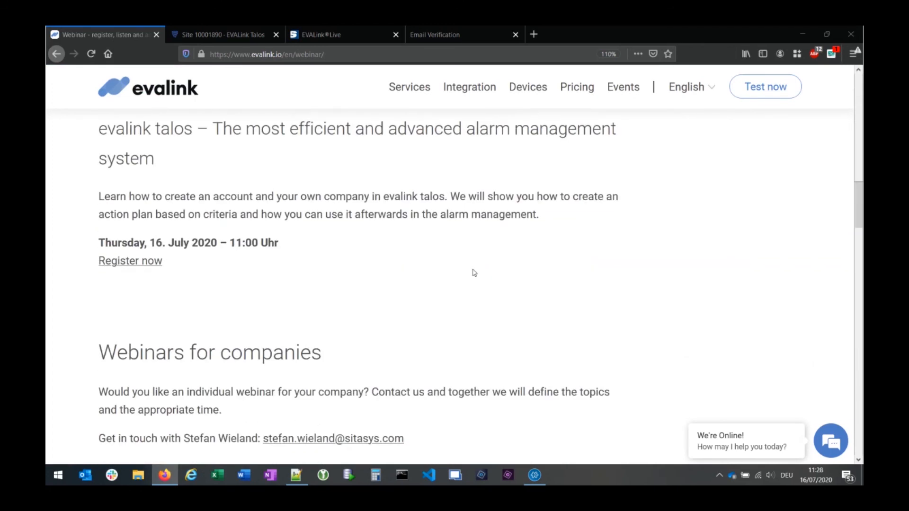
{"action": "scroll", "coordinate": [473, 273], "scroll_direction": "up", "scroll_amount": 3}
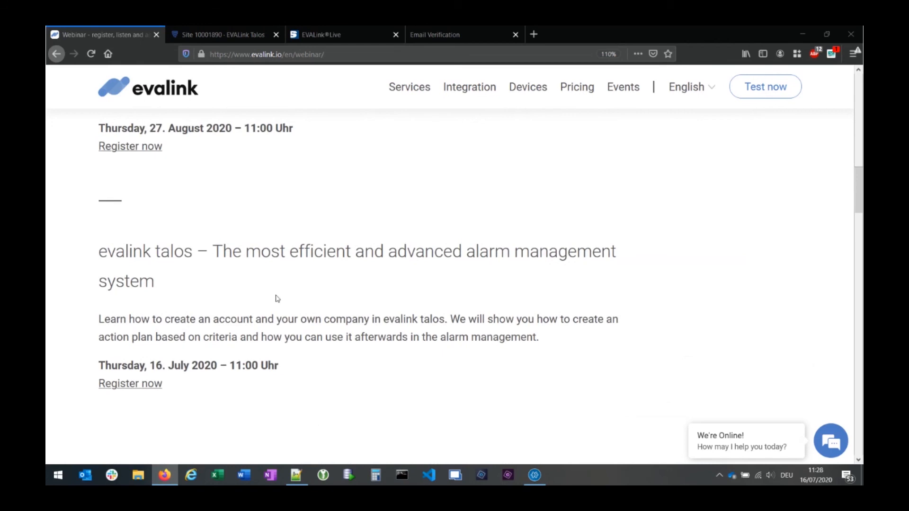
{"action": "scroll", "coordinate": [358, 317], "scroll_direction": "down", "scroll_amount": 5}
{"action": "scroll", "coordinate": [359, 321], "scroll_direction": "up", "scroll_amount": 9}
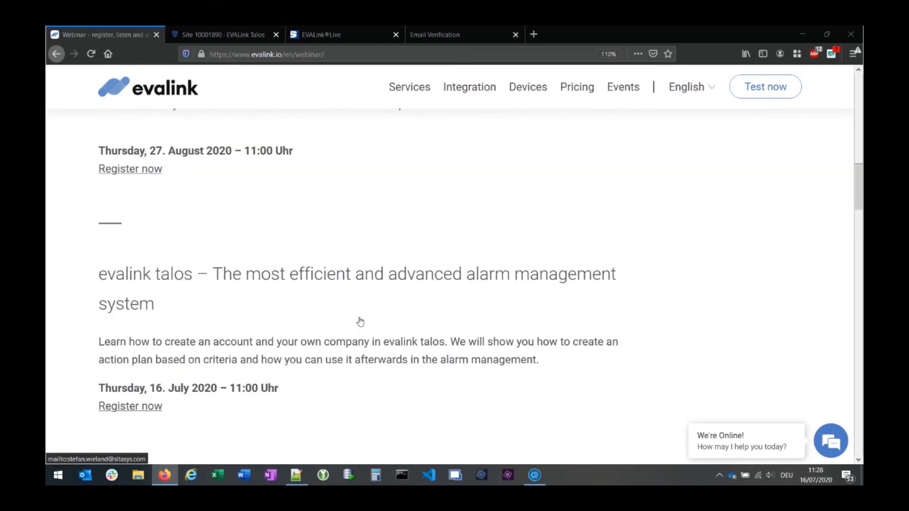
{"action": "scroll", "coordinate": [361, 321], "scroll_direction": "up", "scroll_amount": 3}
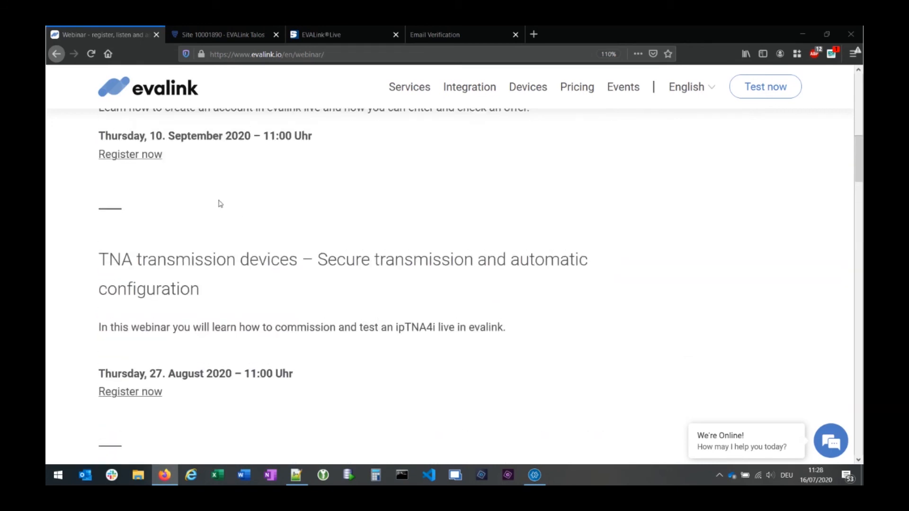
{"action": "scroll", "coordinate": [341, 257], "scroll_direction": "up", "scroll_amount": 3}
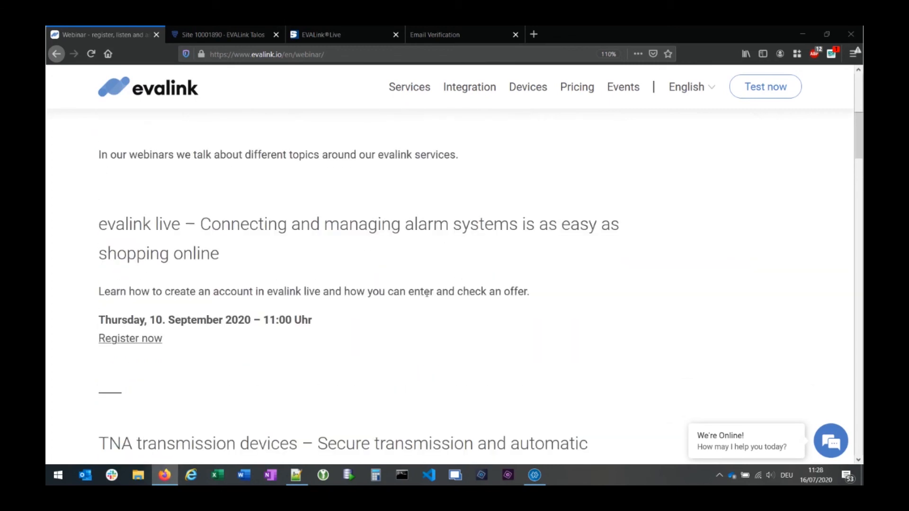
{"action": "scroll", "coordinate": [435, 300], "scroll_direction": "down", "scroll_amount": 2}
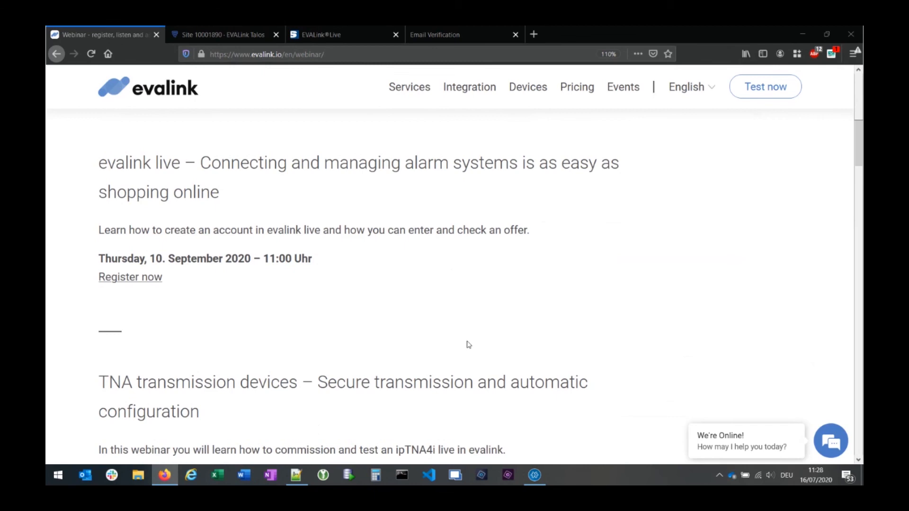
{"action": "scroll", "coordinate": [468, 343], "scroll_direction": "down", "scroll_amount": 2}
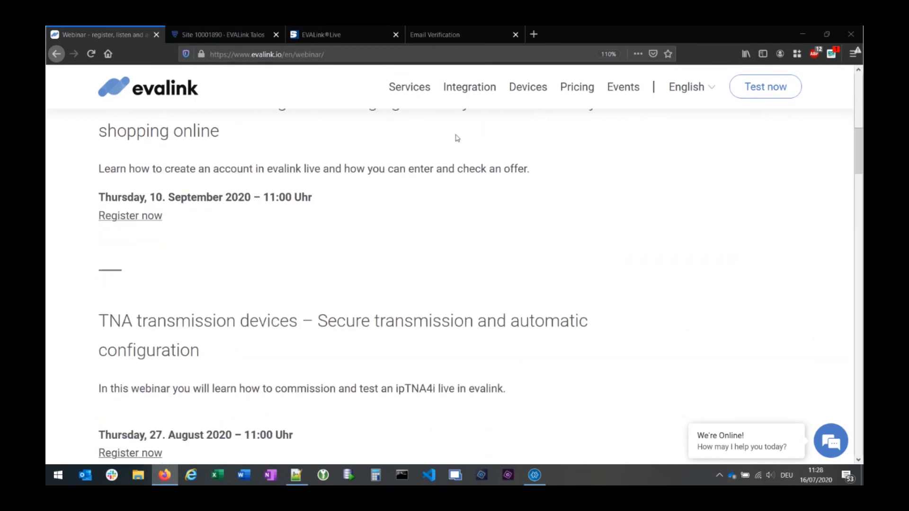
- Go back to site 10001890's SMS workflow in EVALink Talos
{"action": "left_click", "coordinate": [215, 34]}
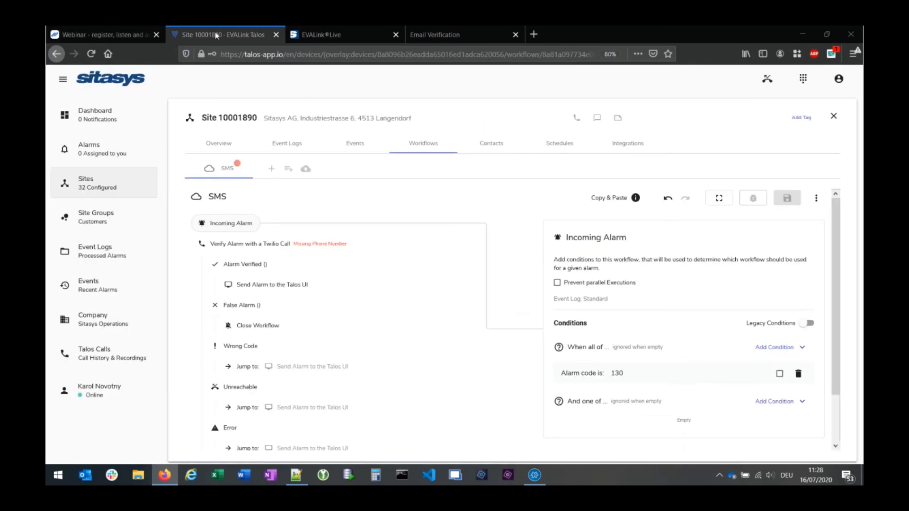